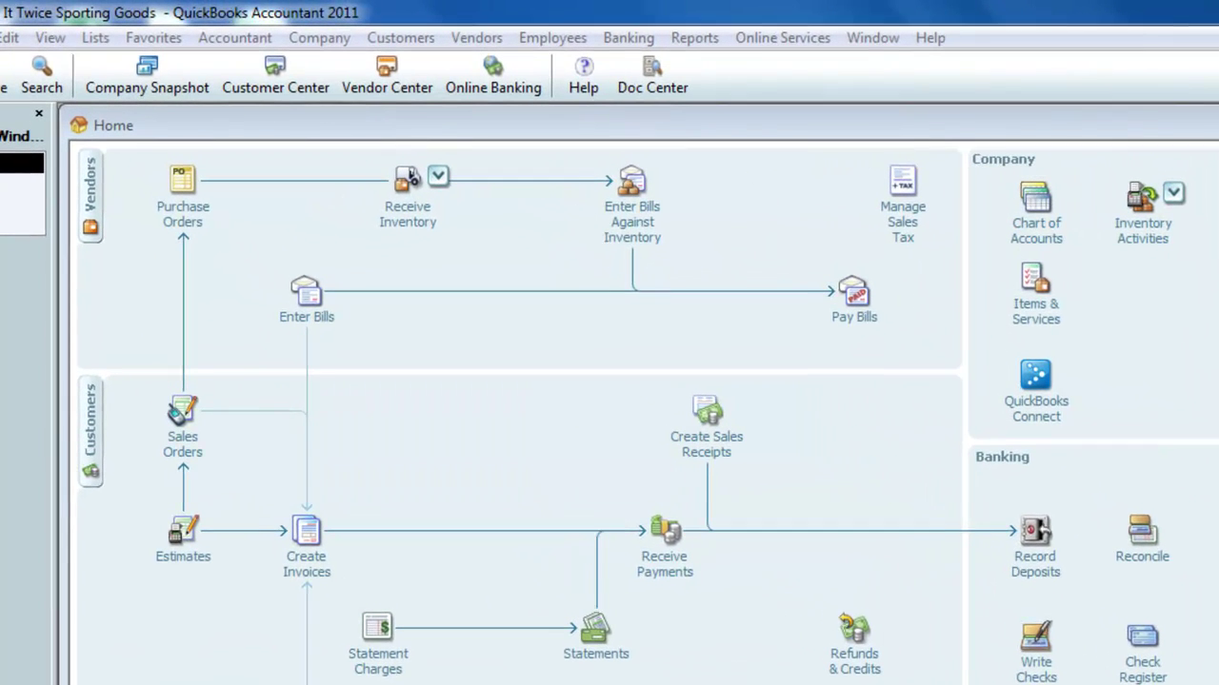
Open the Chart of Accounts from the Lists menu, close it, and reopen it with Ctrl+A
left_click(95, 37)
left_click(119, 65)
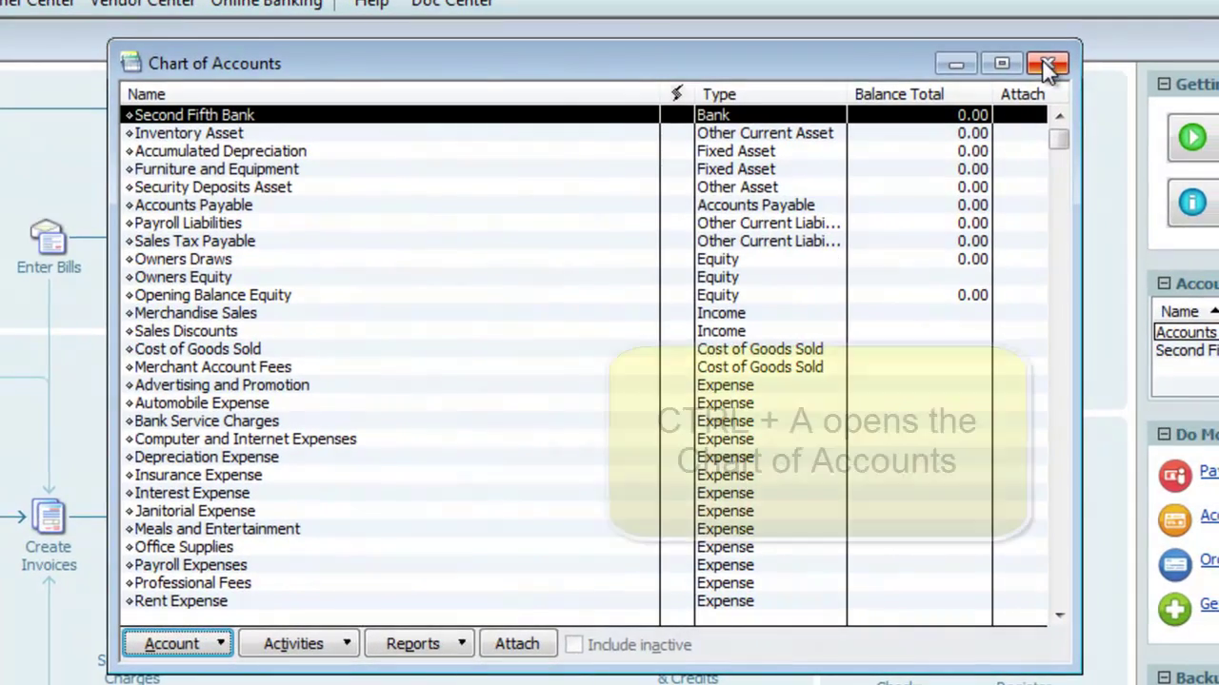
left_click(1047, 63)
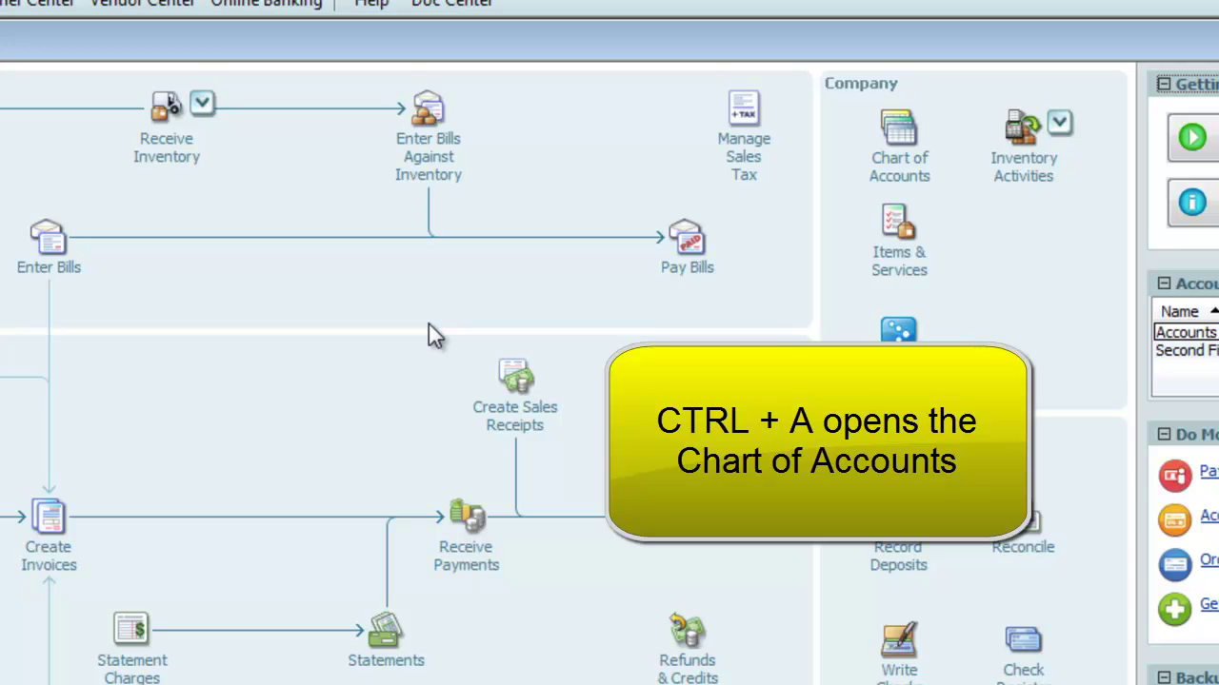
key("ctrl+a")
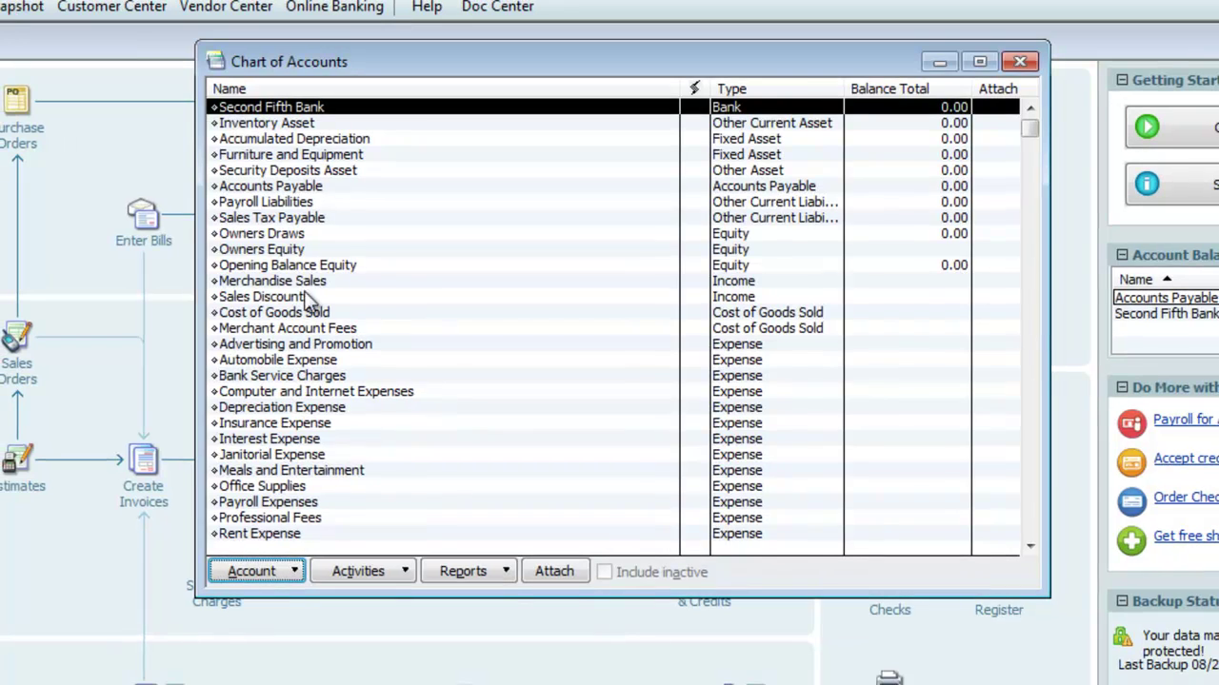
double_click(285, 249)
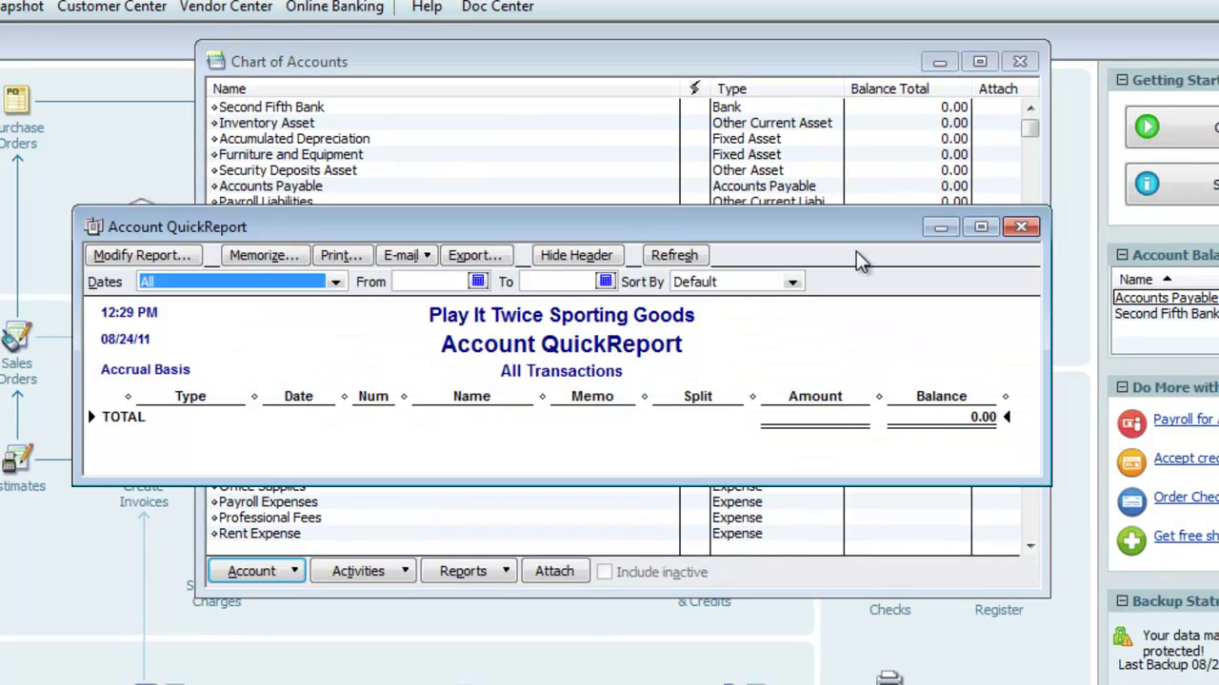
left_click(1021, 227)
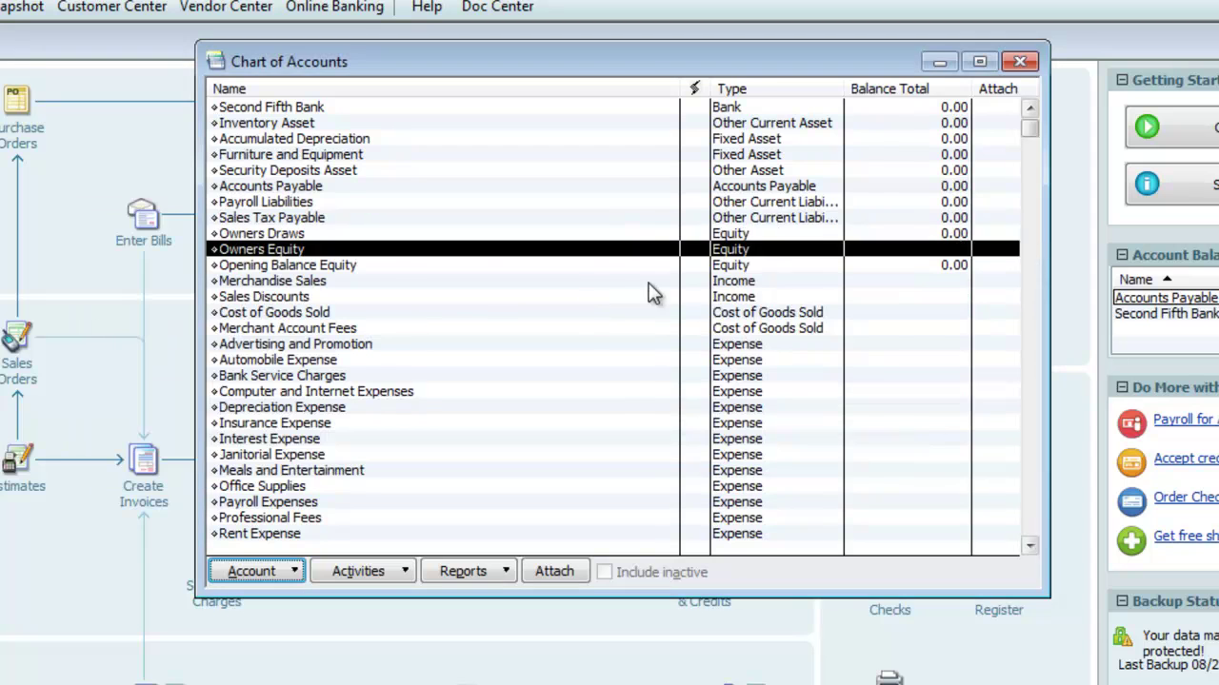
double_click(292, 235)
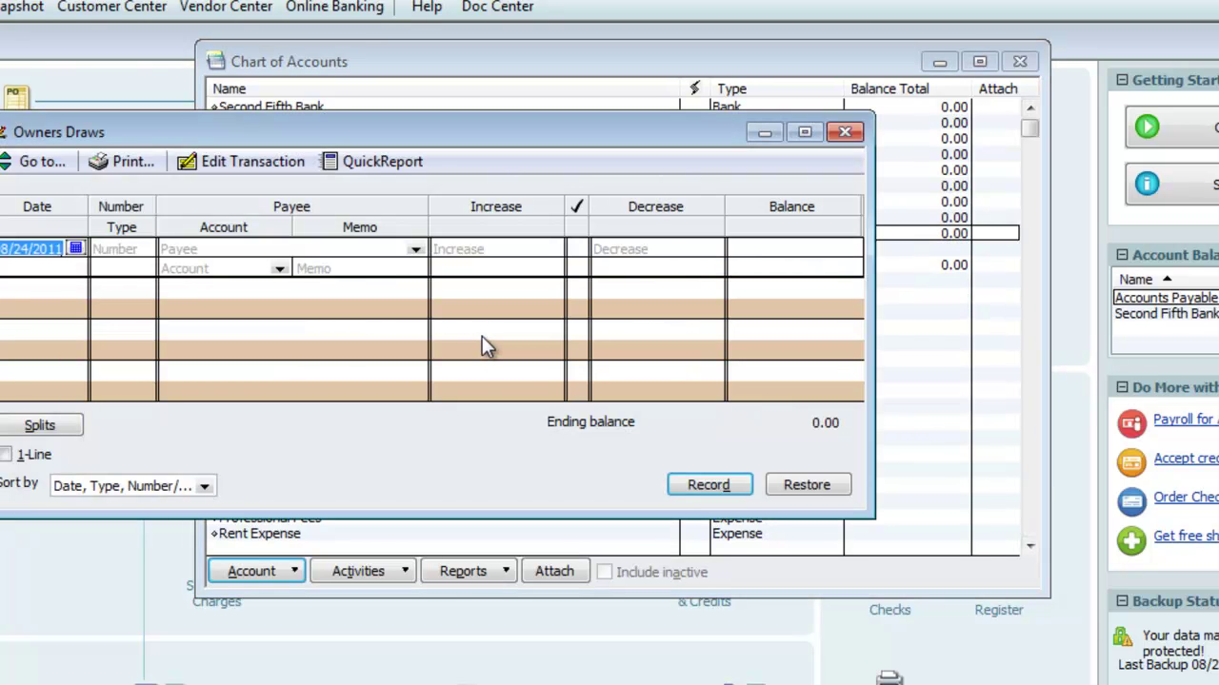
left_click(844, 136)
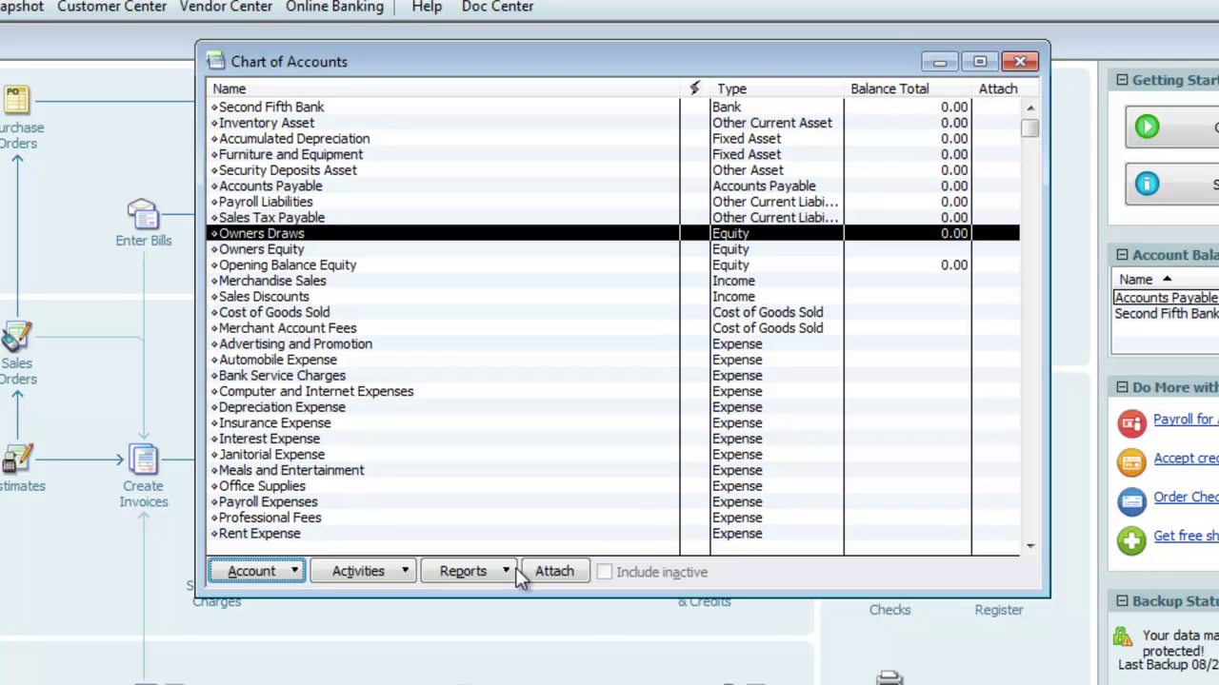
Rename the Owners Equity account to 'Retained Earnings'
left_click(277, 250)
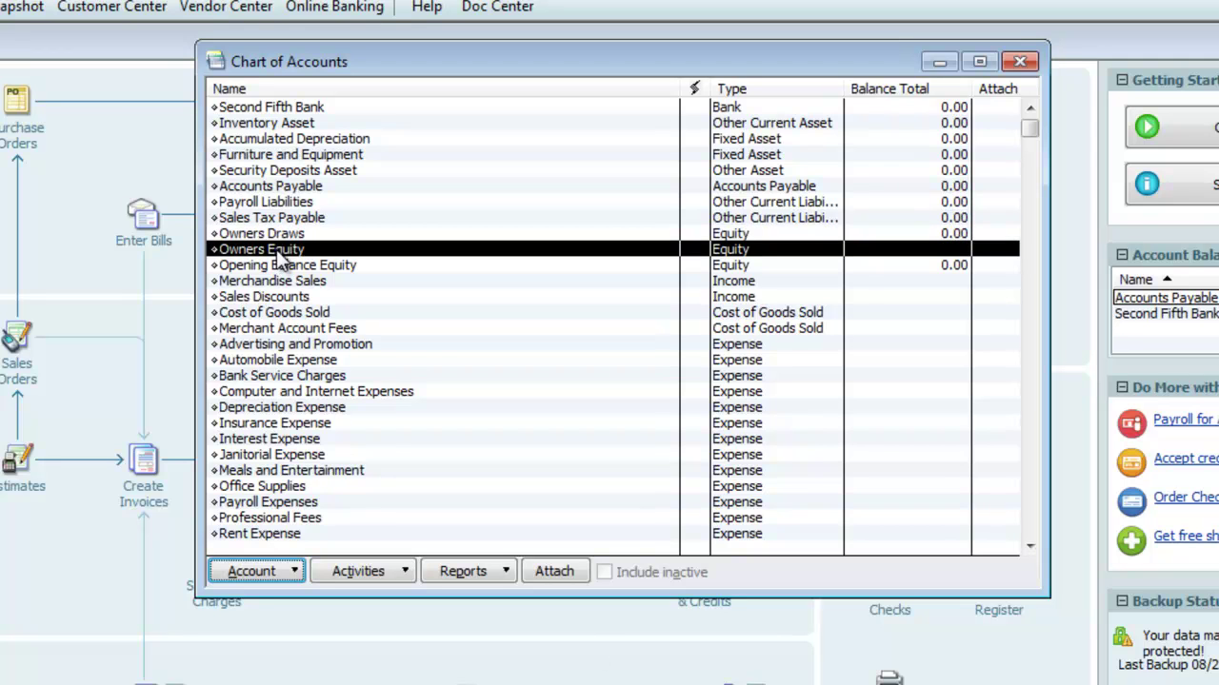
left_click(284, 574)
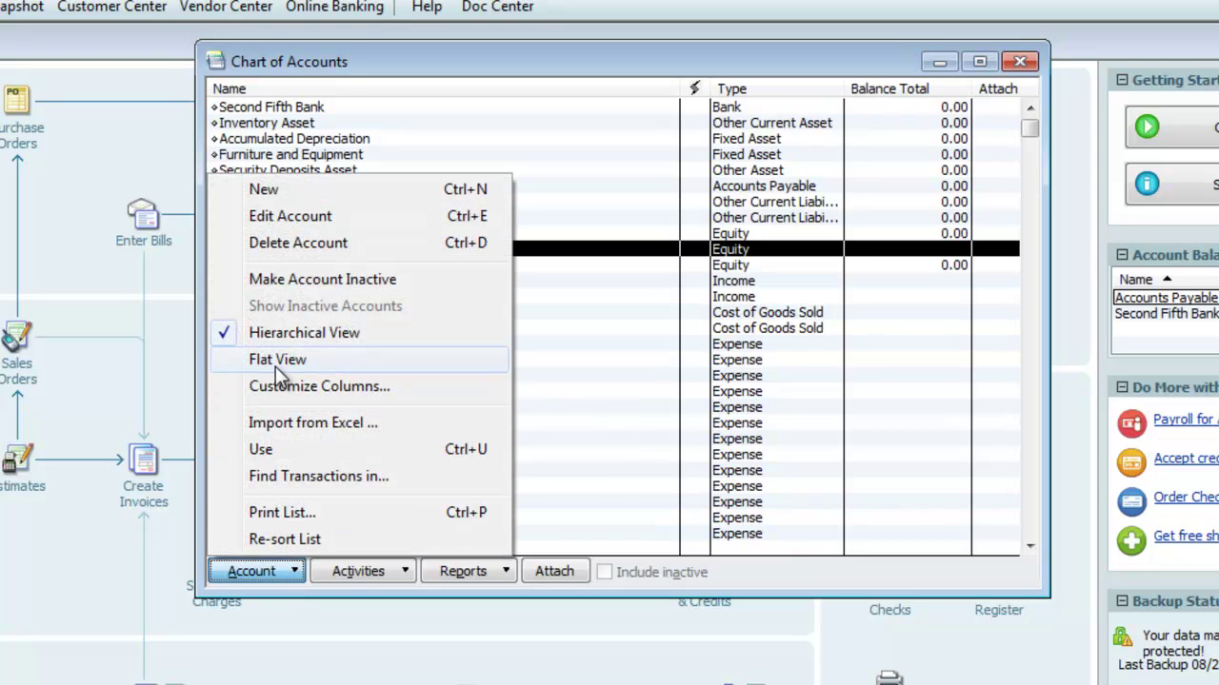
left_click(299, 216)
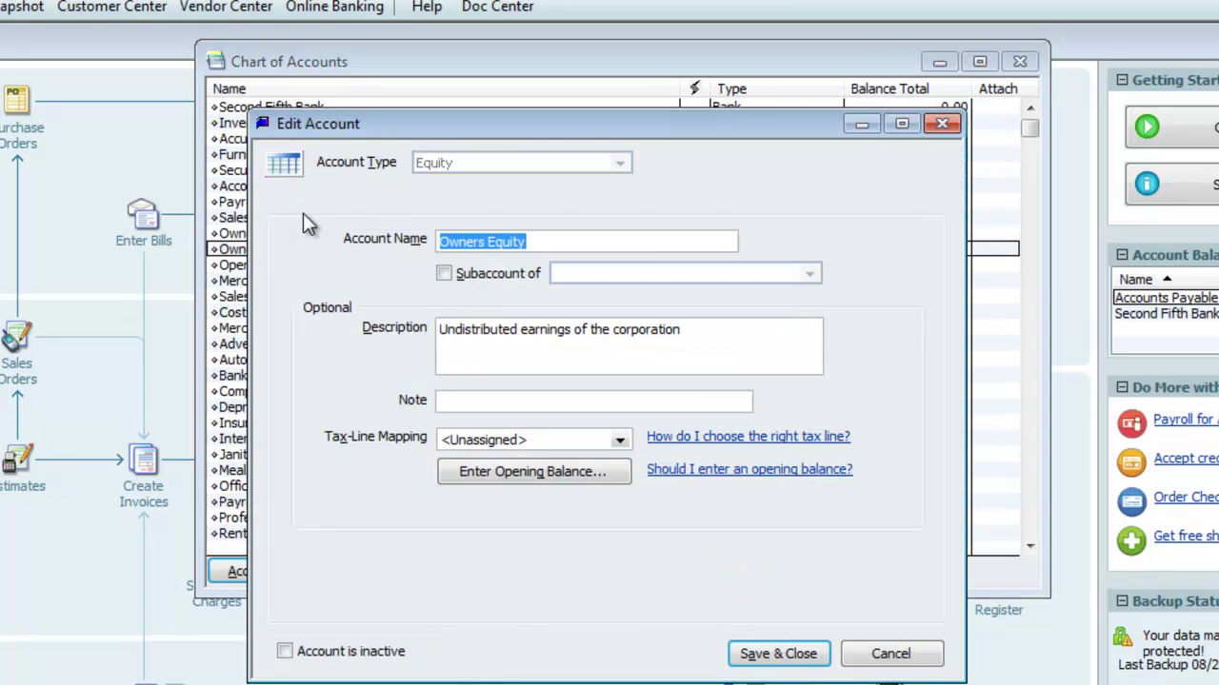
type("Re")
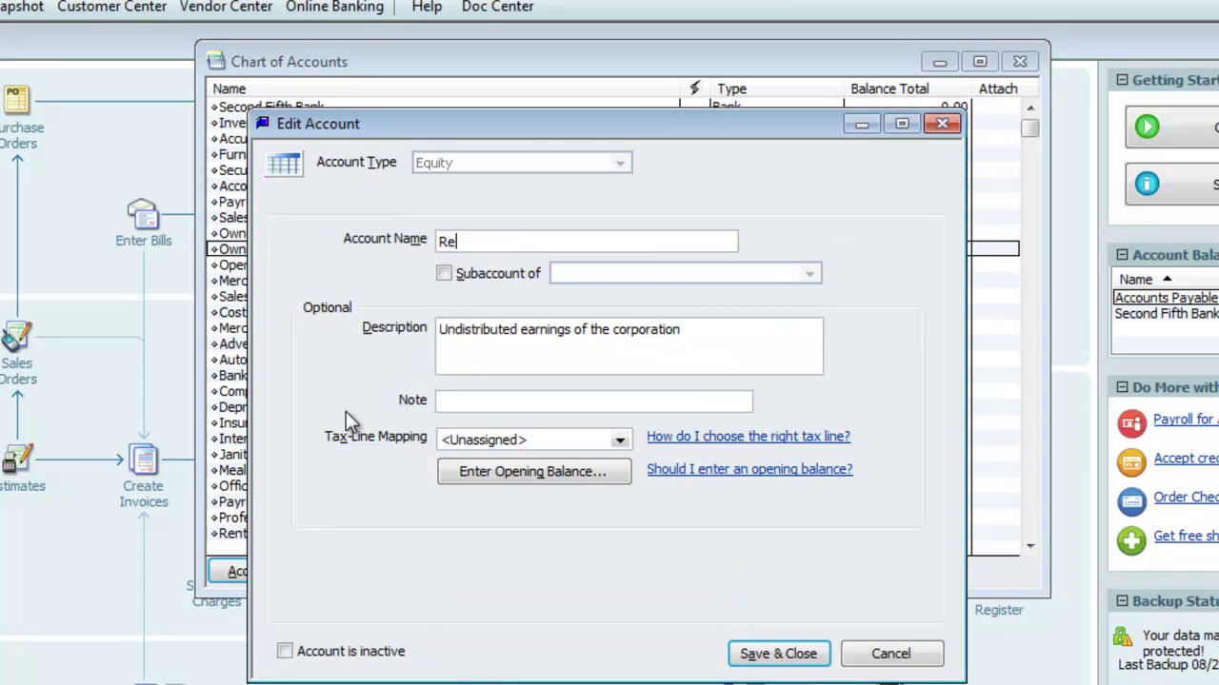
type("tained Earnings")
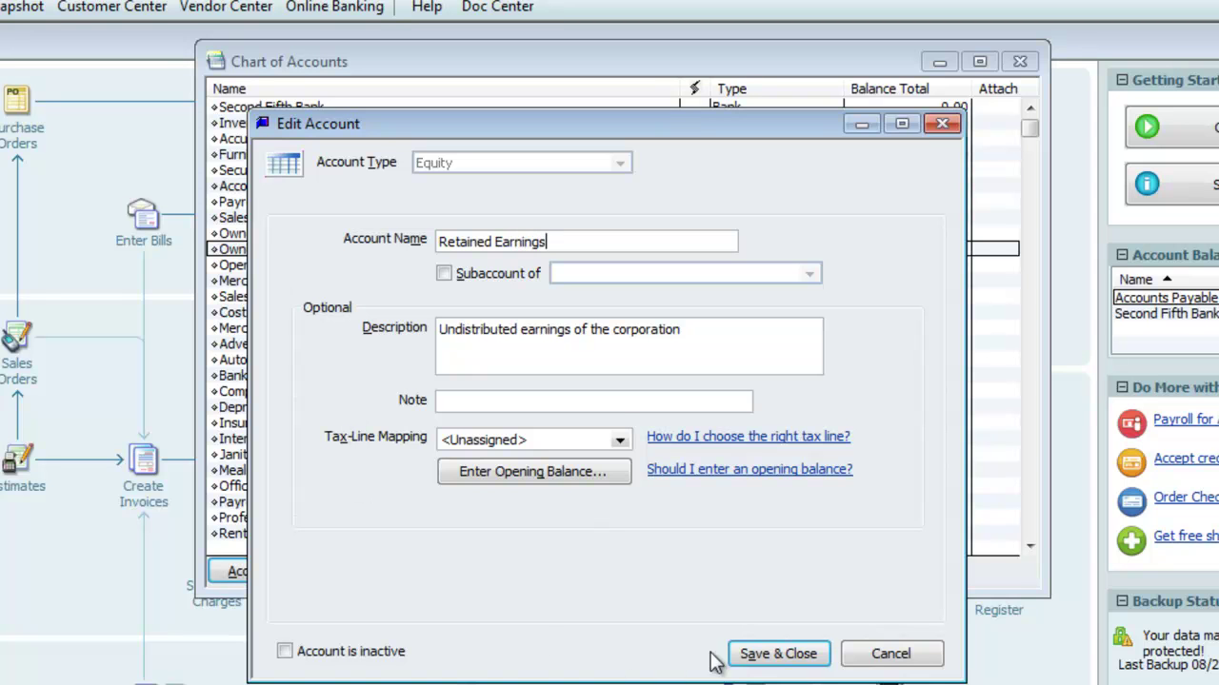
left_click(752, 654)
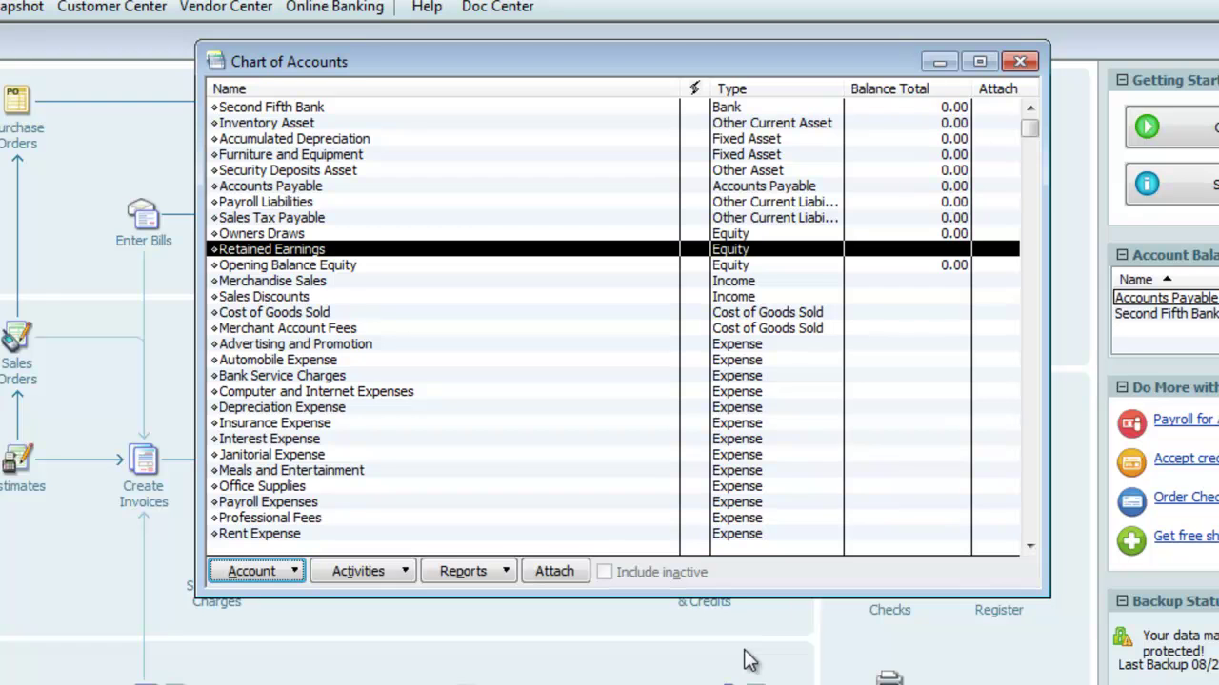
Create a new Equity account named 'Owner Contribution' followed by the owner's name
left_click(293, 570)
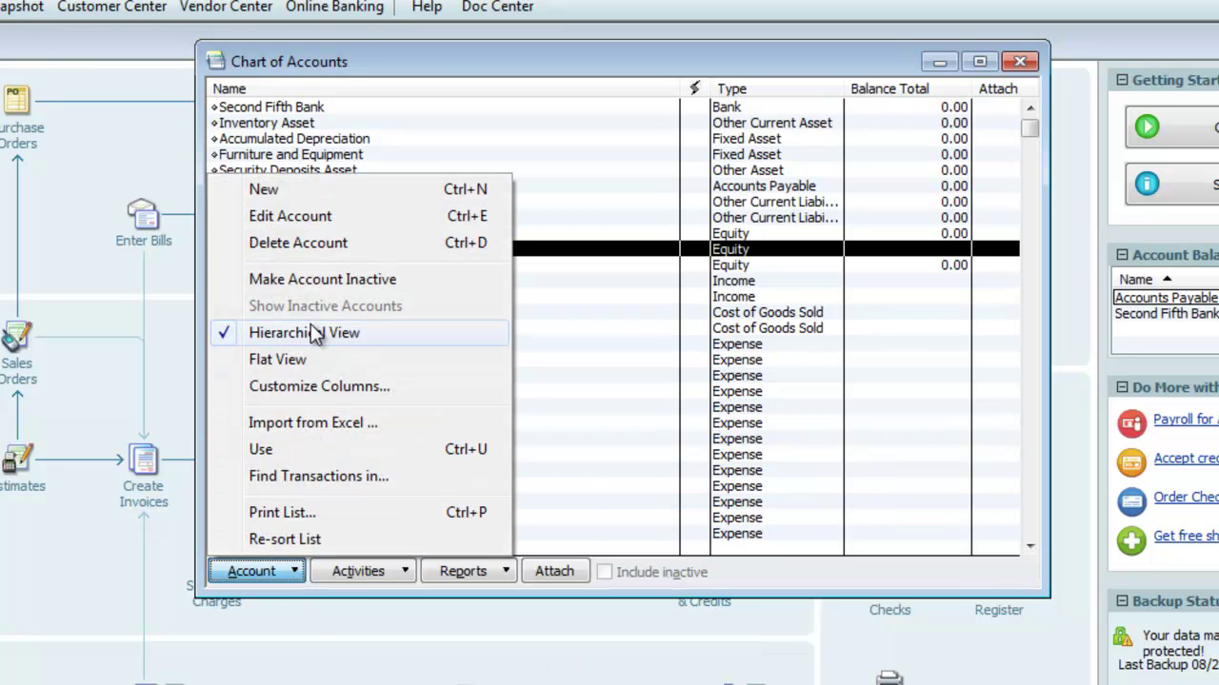
left_click(314, 191)
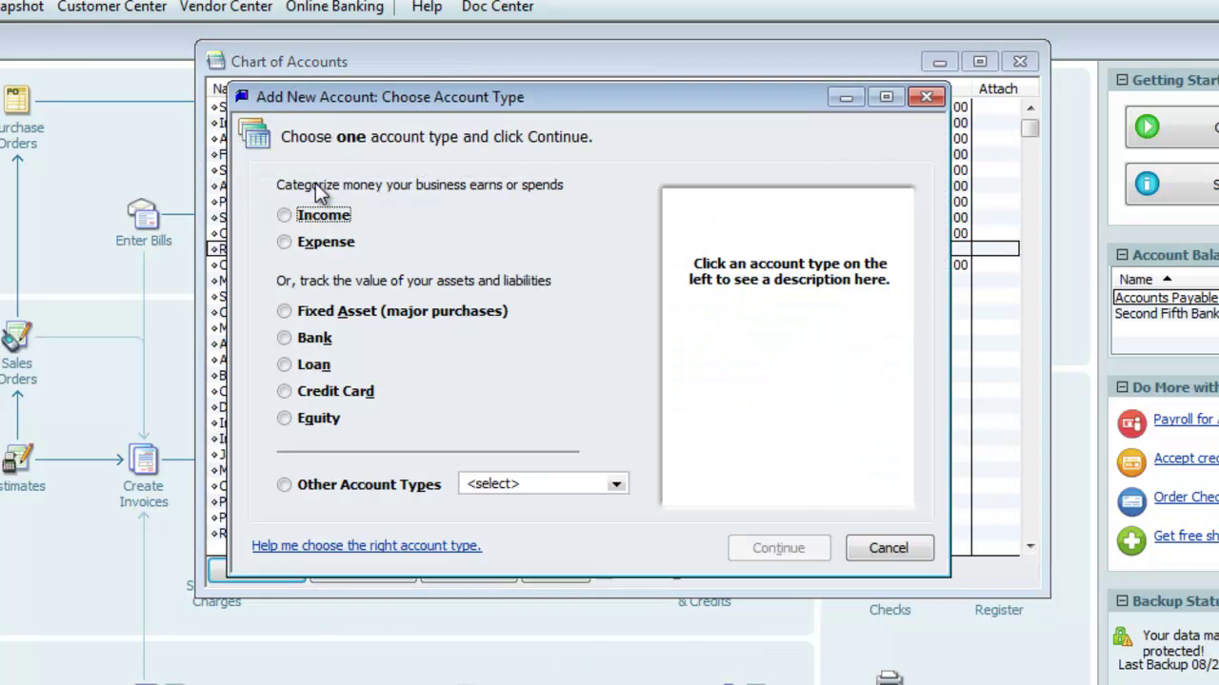
left_click(284, 419)
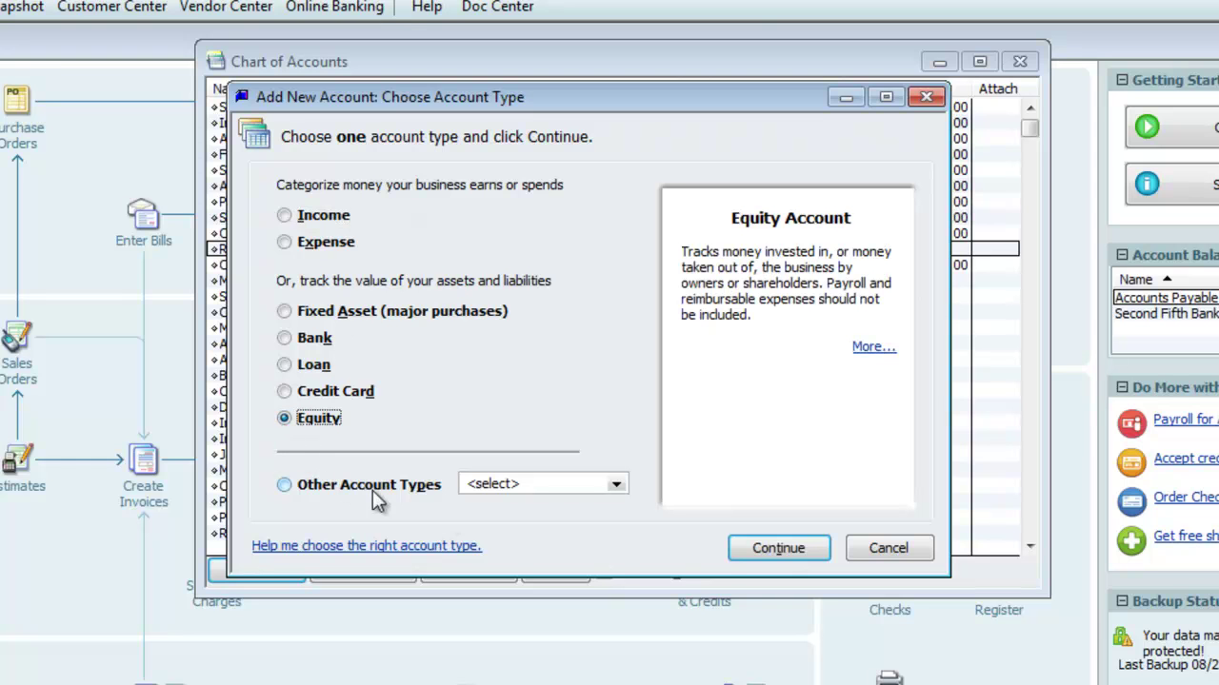
left_click(741, 550)
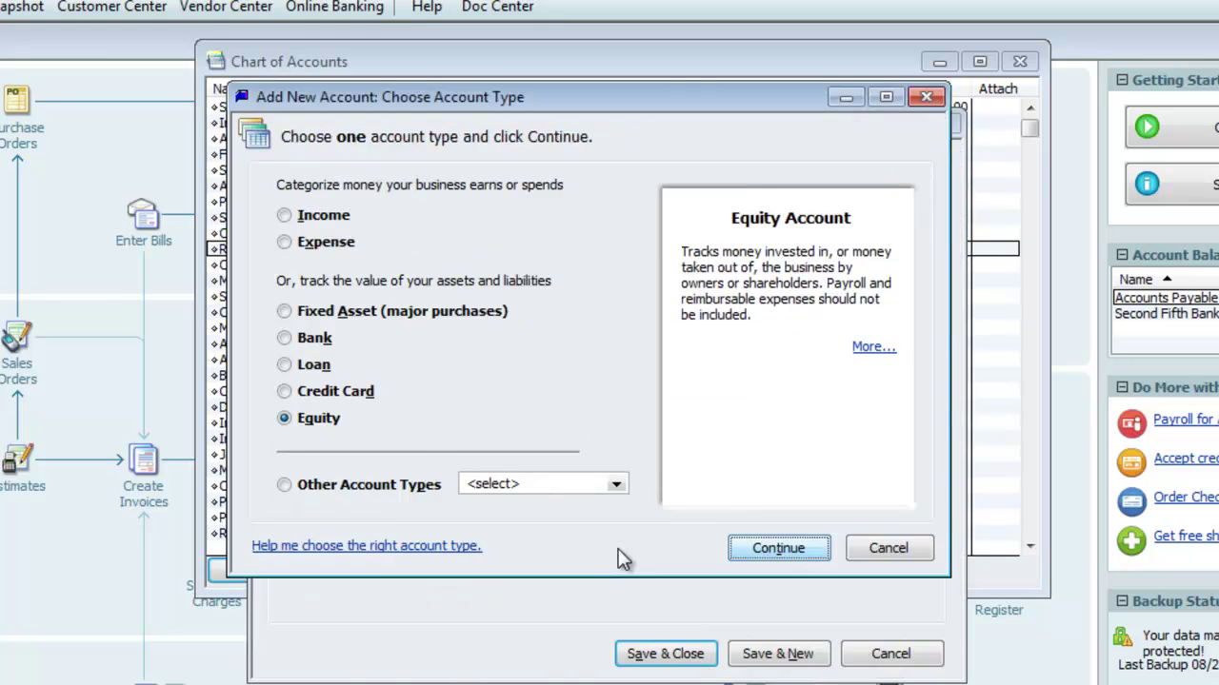
type("Ow")
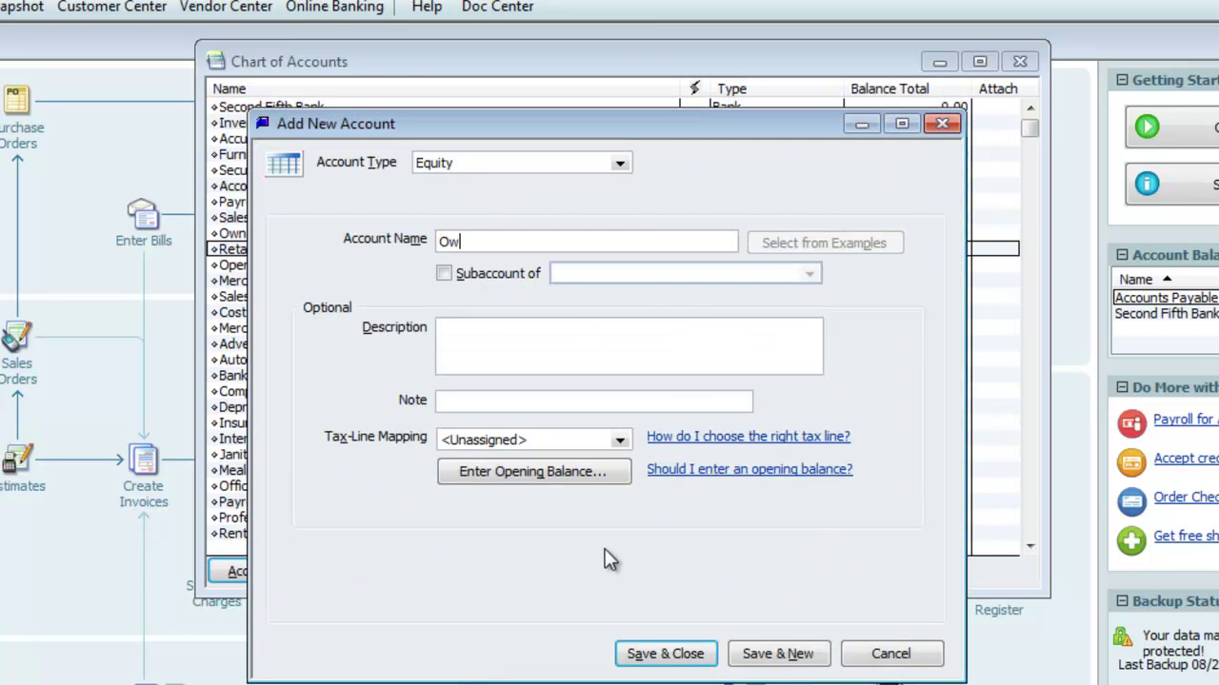
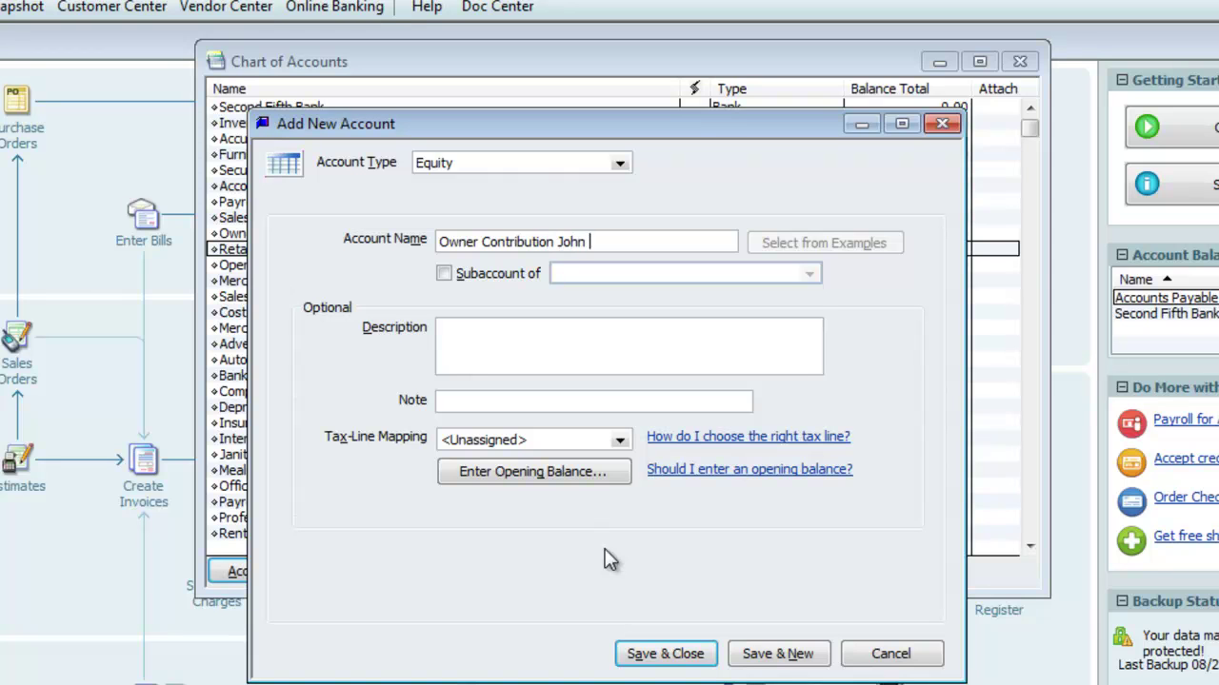
left_click(663, 660)
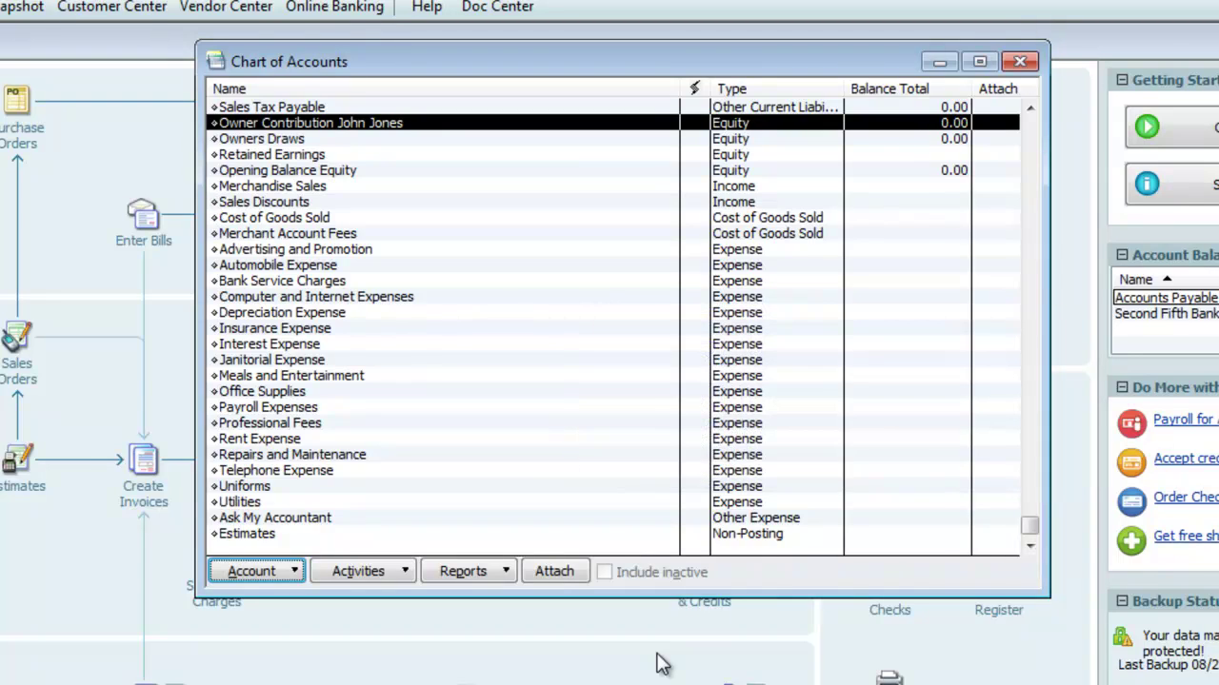
Create another Equity account named 'Owner Equity' followed by the owner's name
key("ctrl+n")
left_click(284, 419)
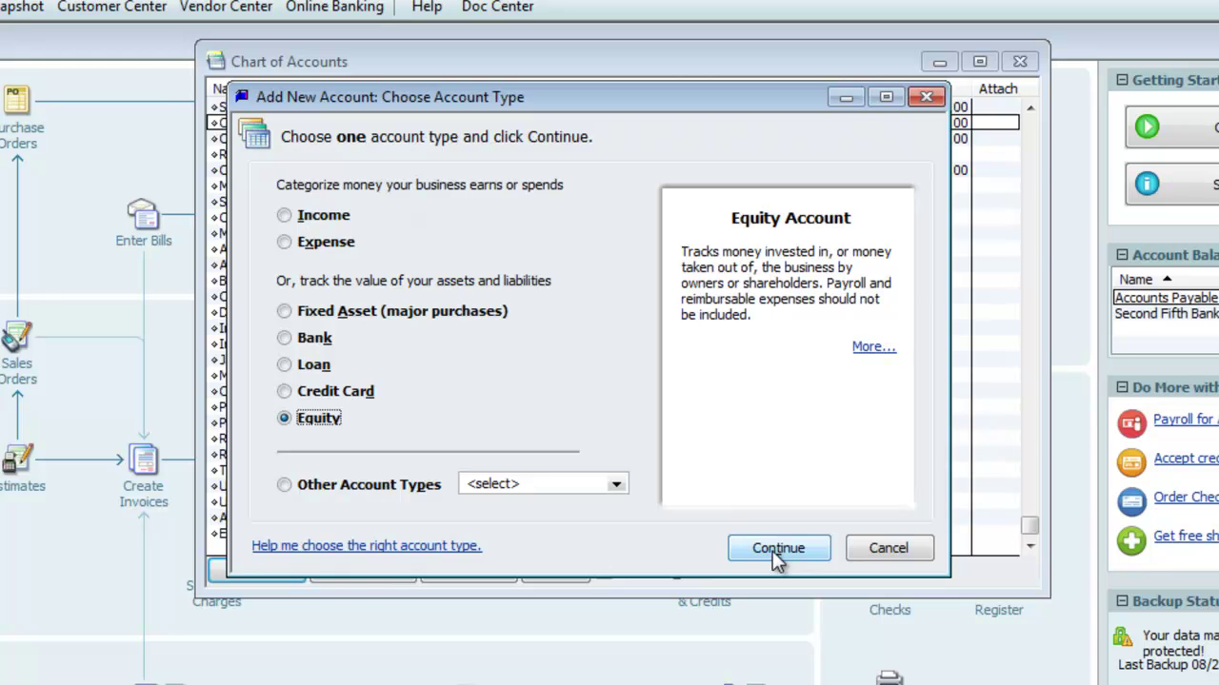
left_click(772, 552)
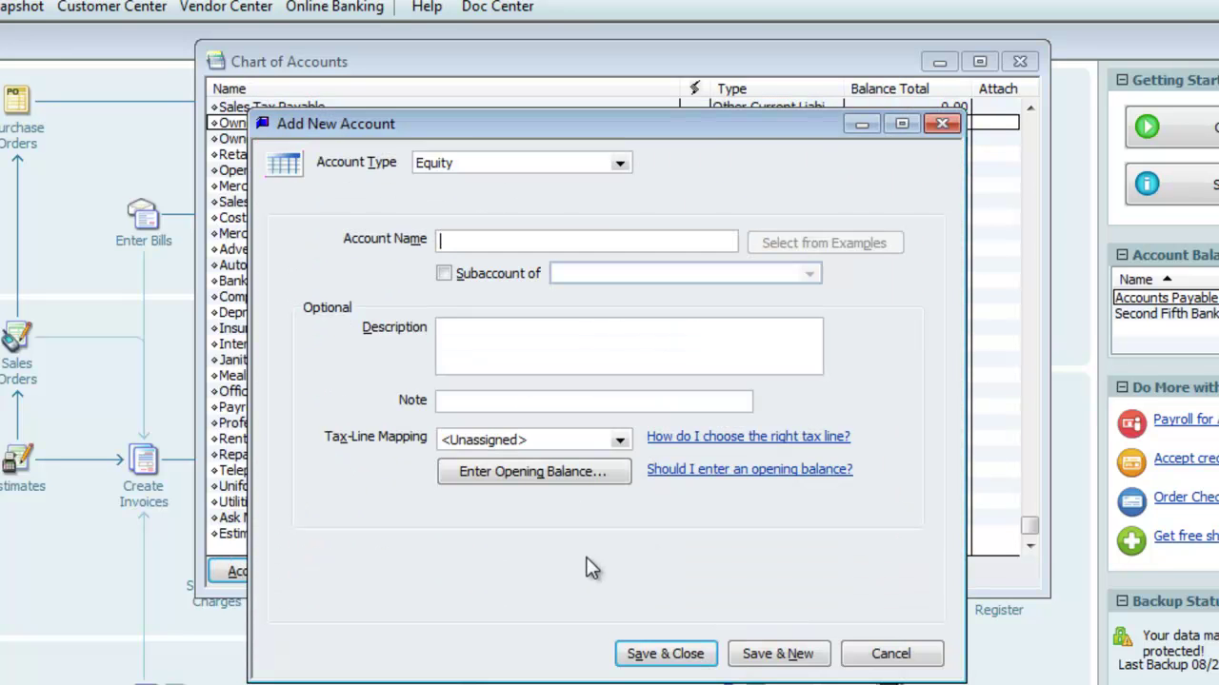
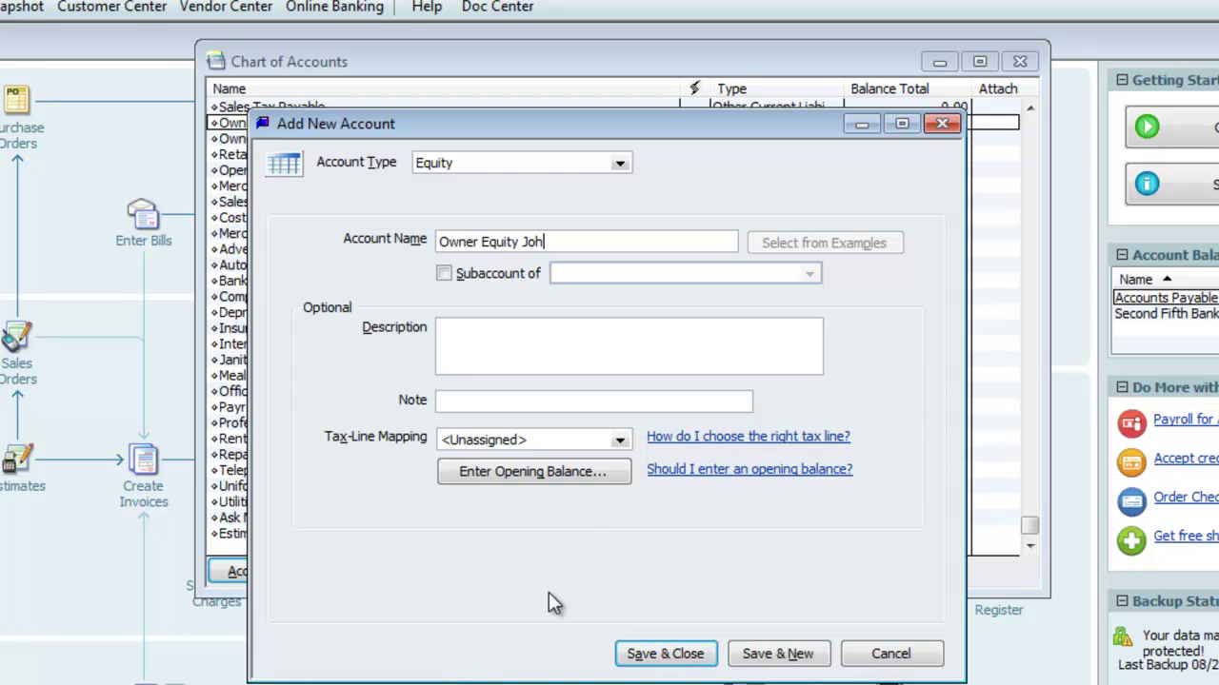
key("Return")
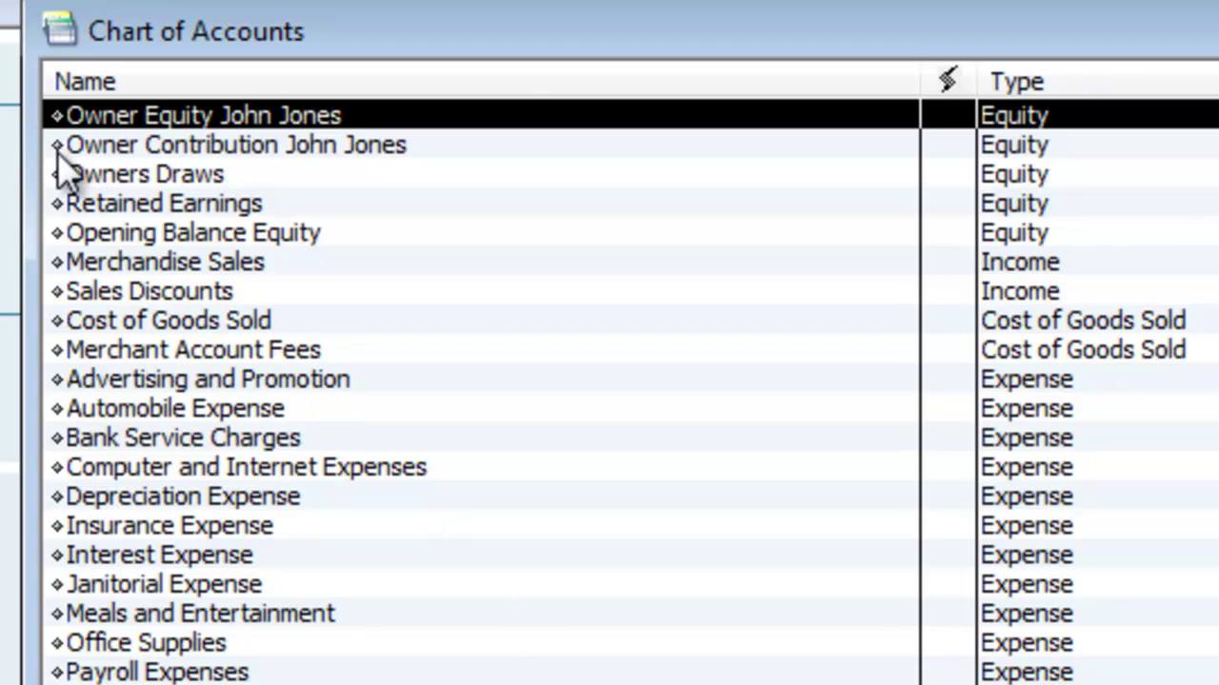
Nest Owner Contribution under Owner Equity and append the owner's name to Owners Draws
left_click(58, 156)
mouse_move(58, 160)
left_mouse_down()
mouse_move(50, 113)
mouse_move(82, 181)
mouse_move(59, 174)
mouse_move(116, 158)
left_mouse_up()
left_click(56, 174)
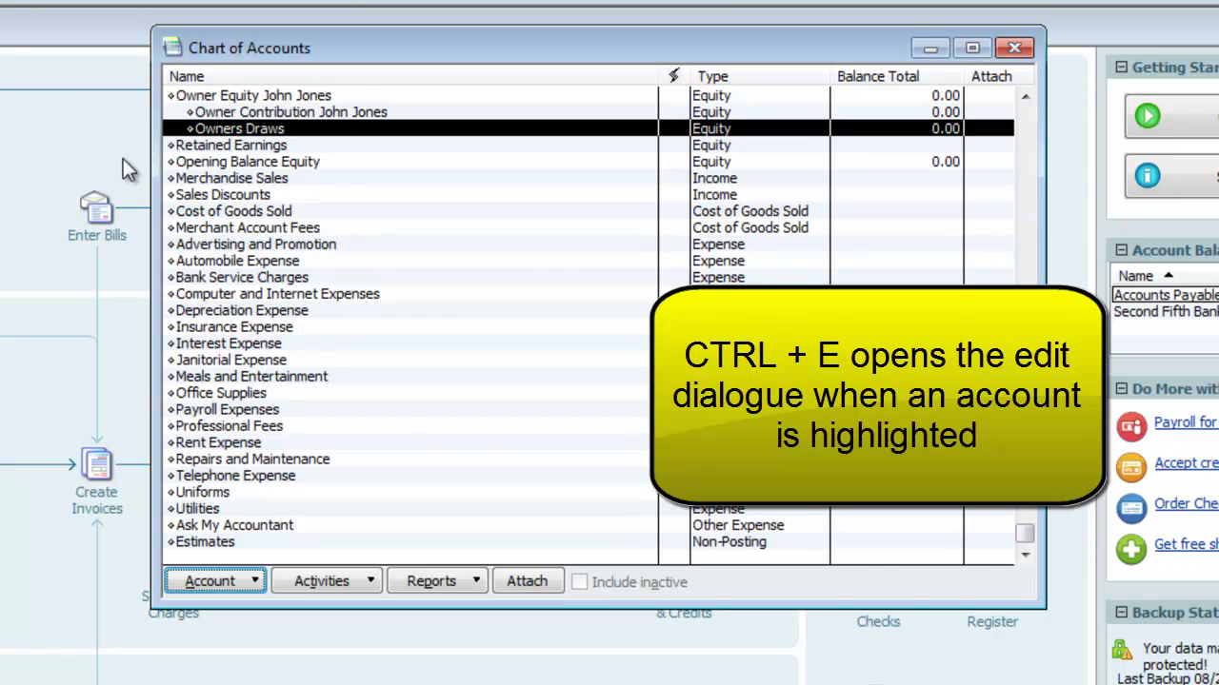
key("ctrl+e")
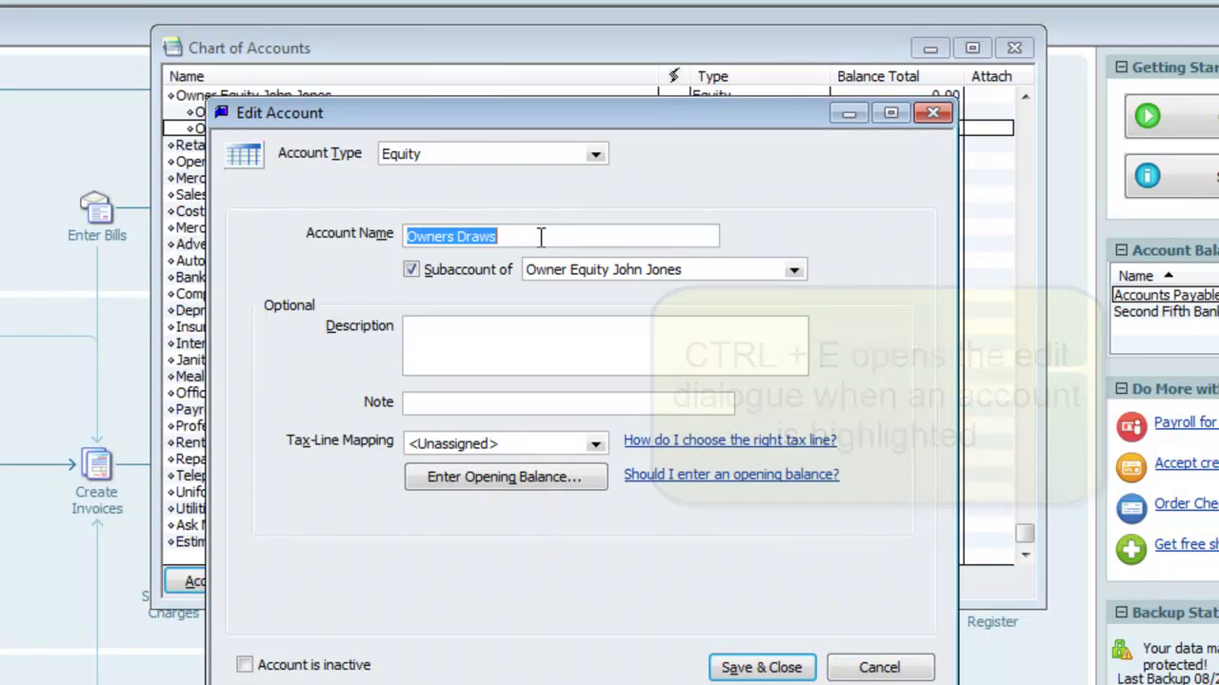
left_click(539, 236)
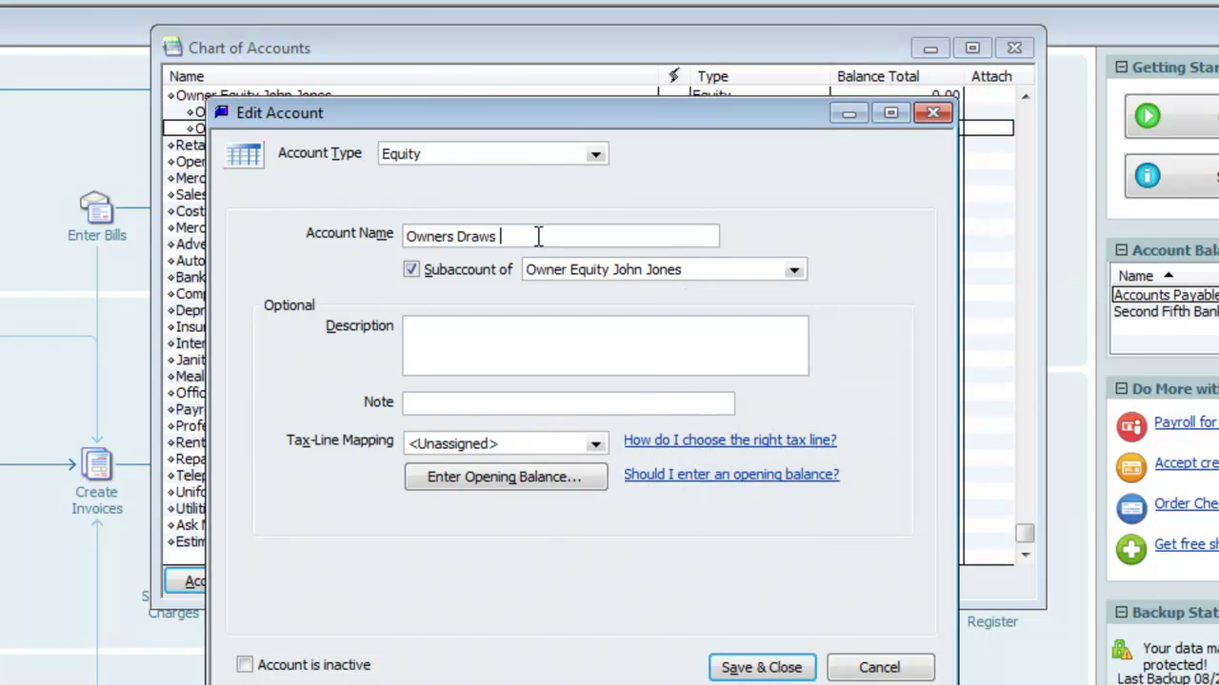
type("ones")
left_click(759, 669)
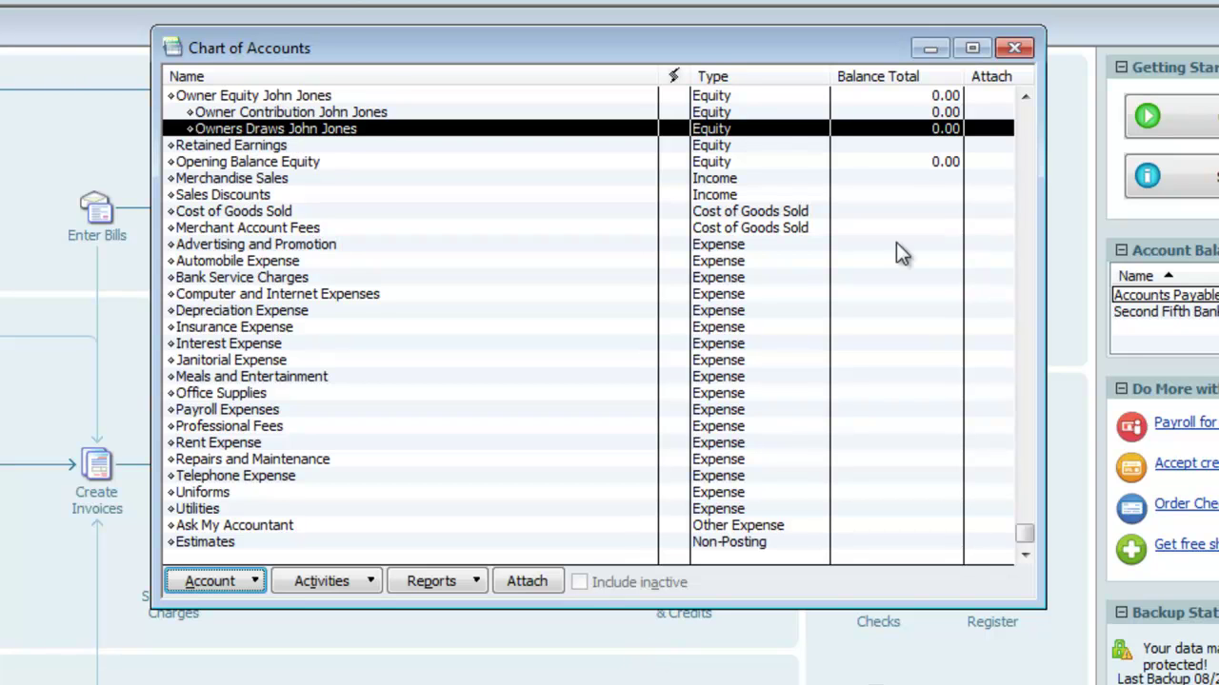
Close the Chart of Accounts window to return to the Home page
left_click(1014, 48)
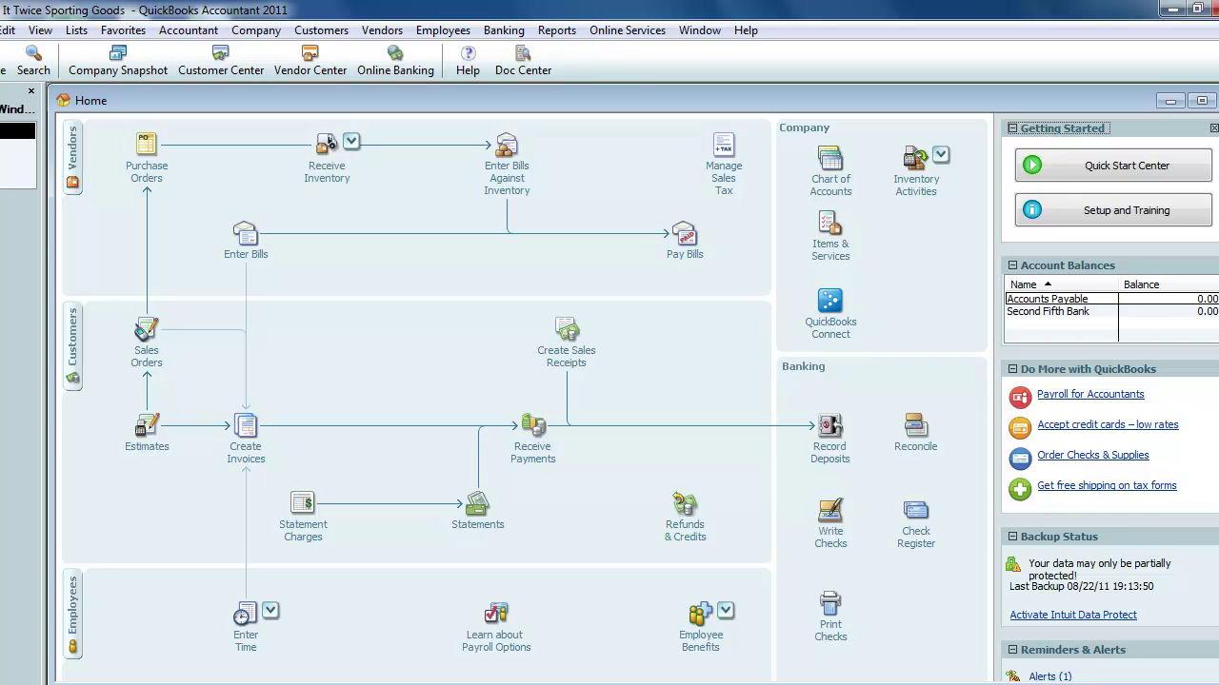
Record a 25,000 cash deposit from the owner to Owner Contribution, memo 'Cash Injection'
left_click(829, 433)
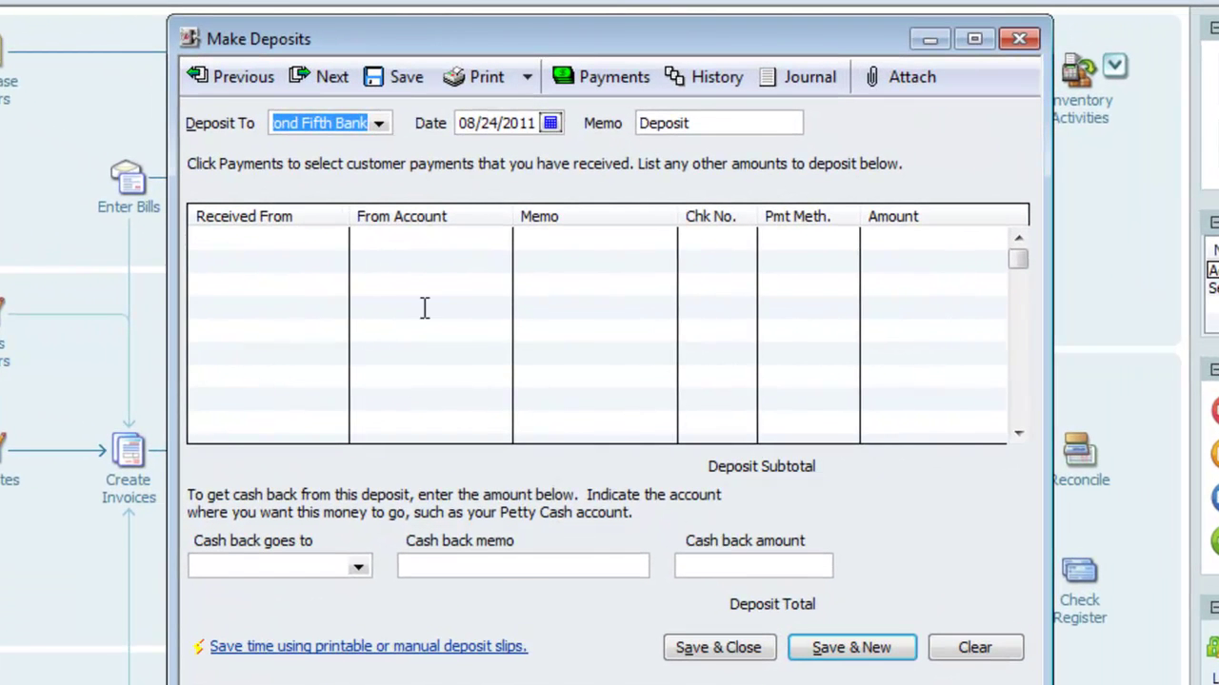
left_click(300, 246)
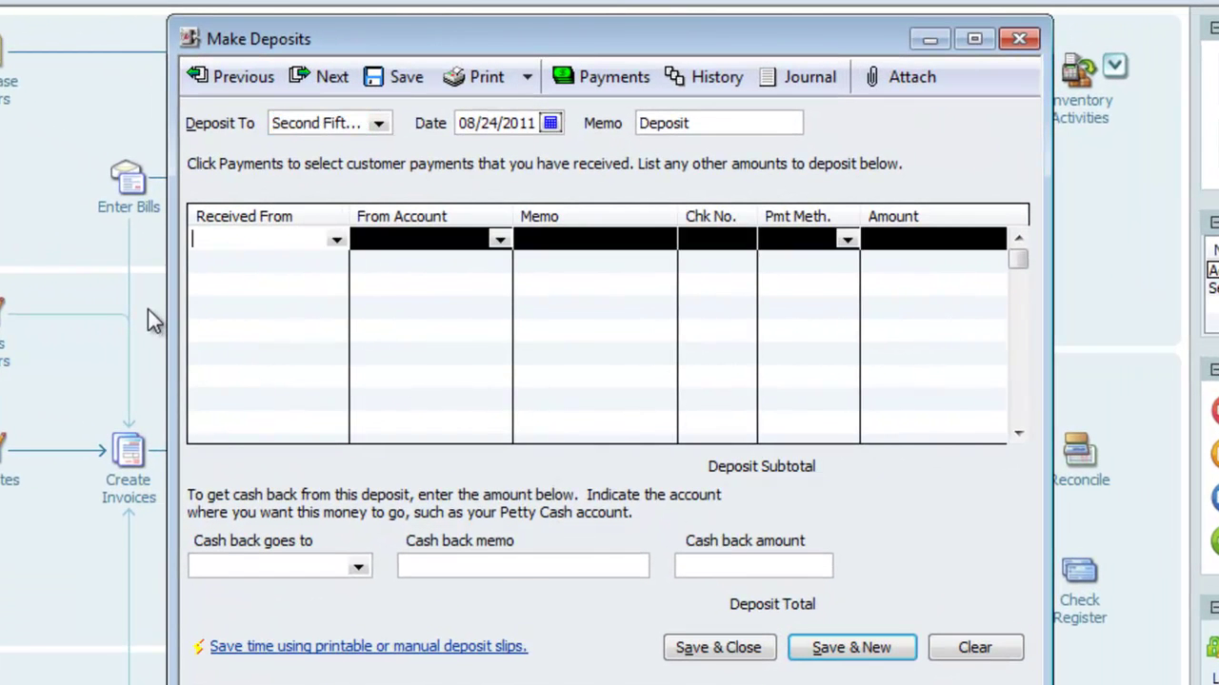
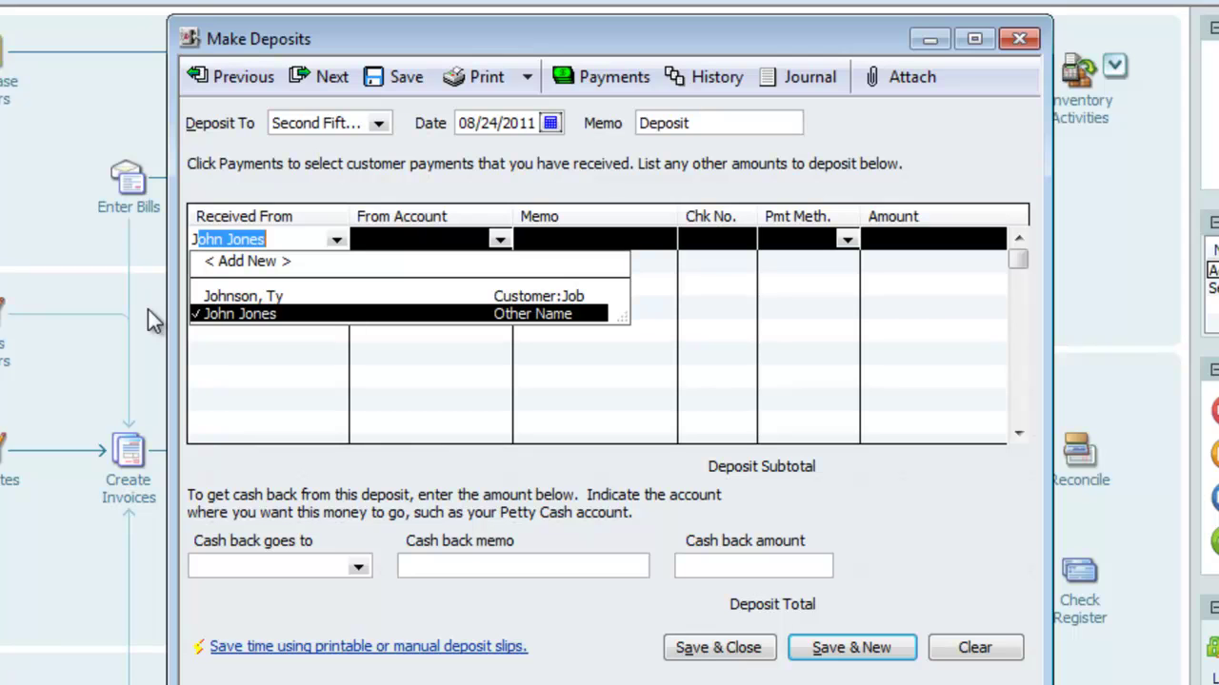
key("Tab")
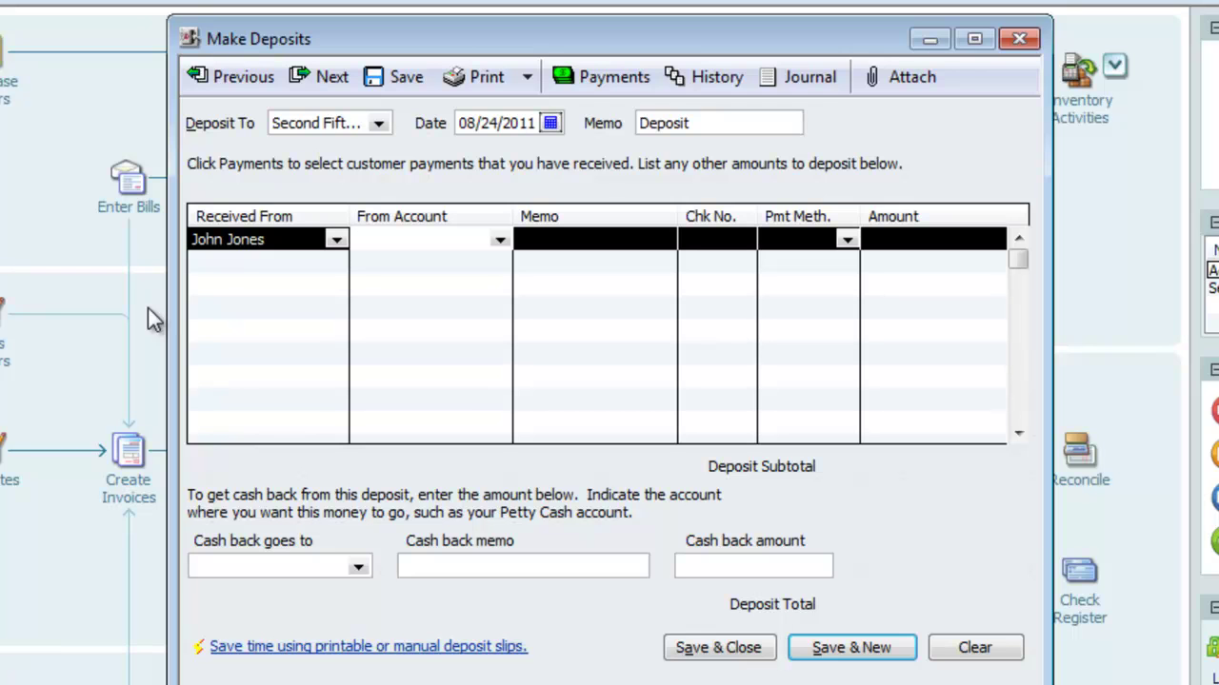
type("O")
key("Up")
key("Up")
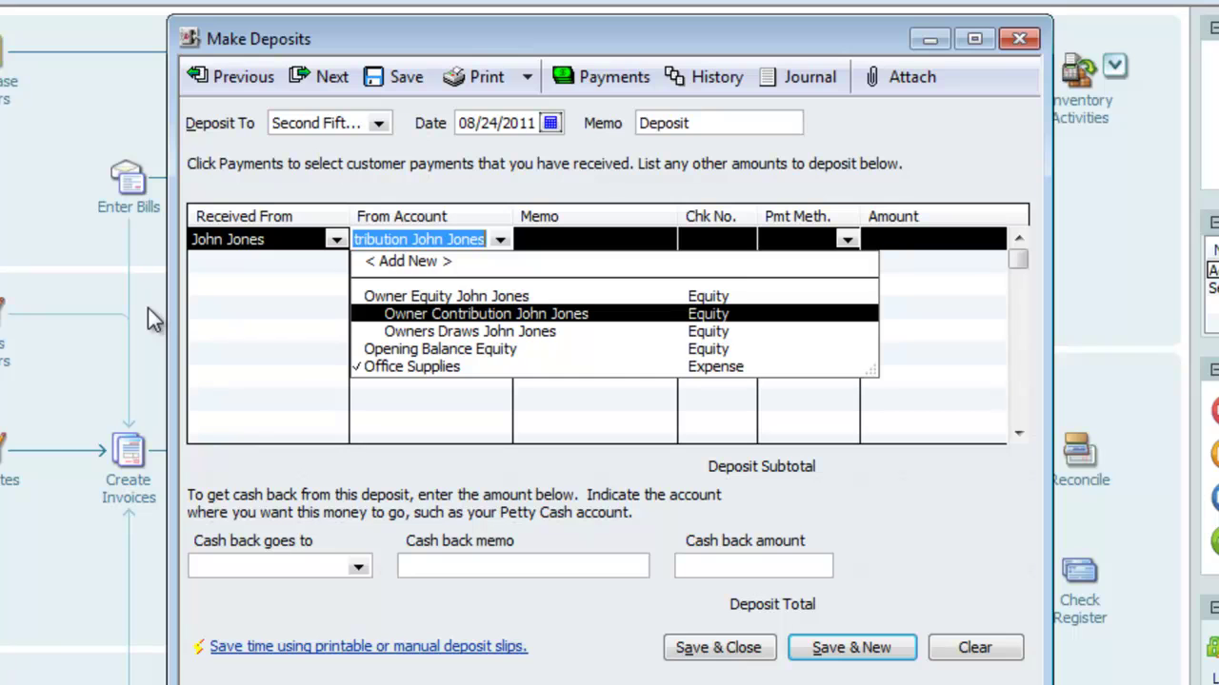
key("Tab")
type("C")
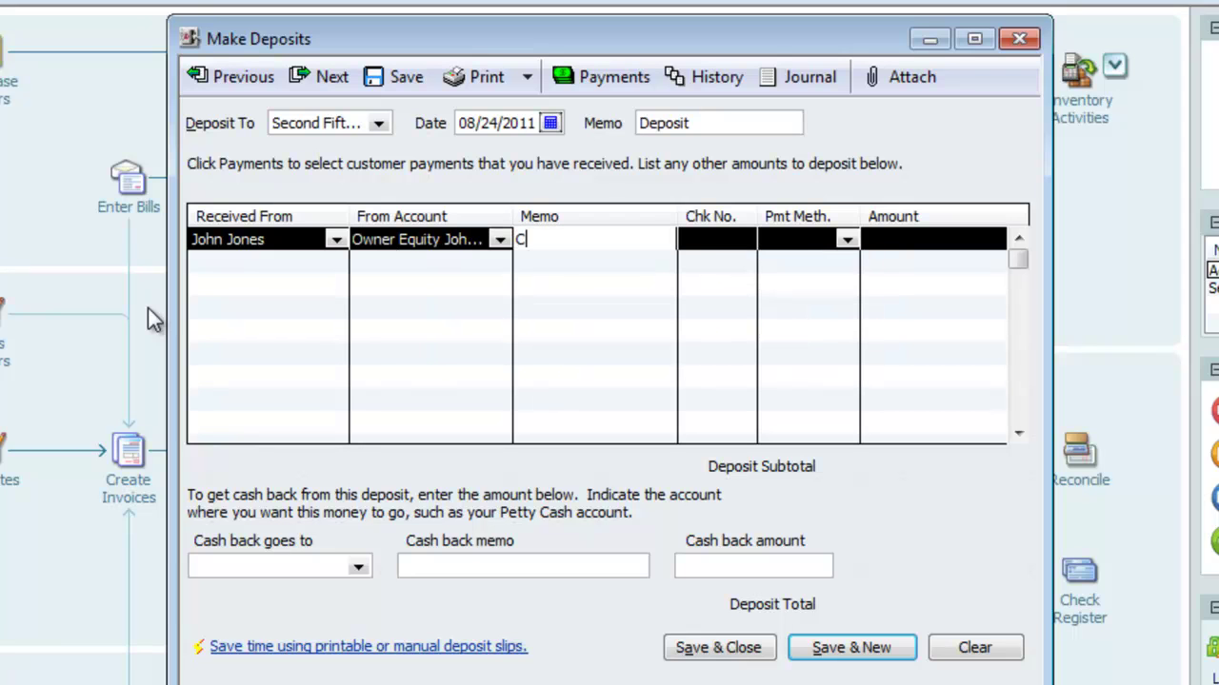
type("ash Injection")
key("Tab")
key("Tab")
type("c")
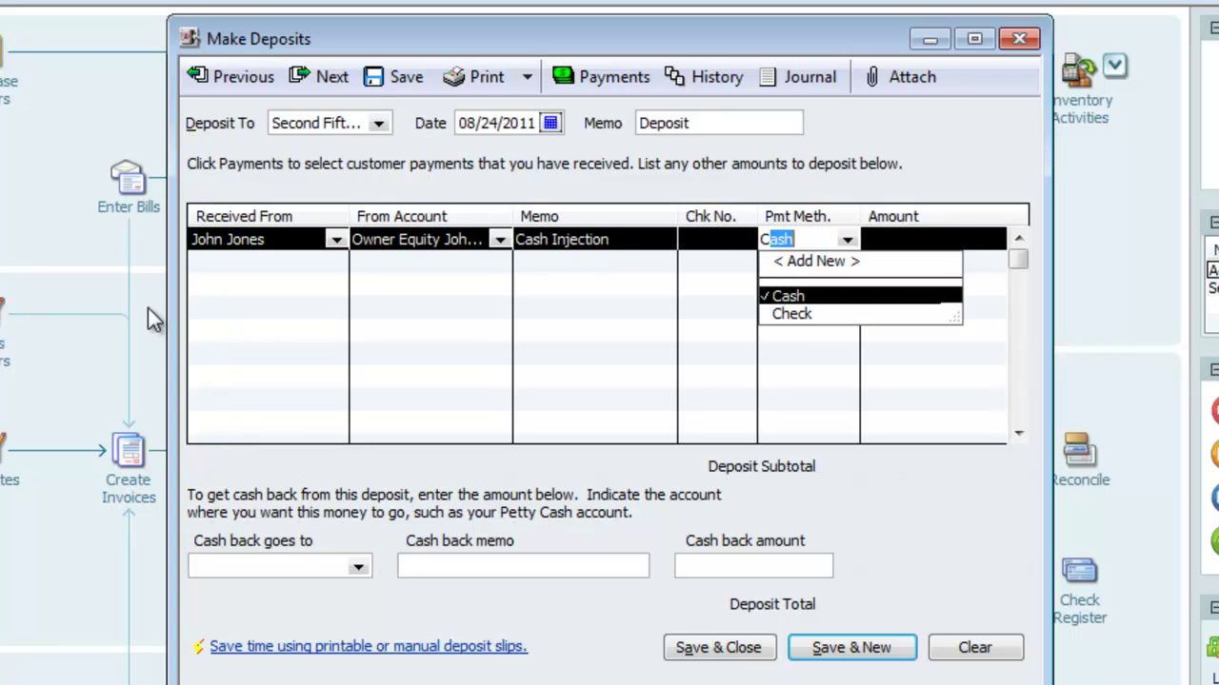
key("Tab")
type("25000")
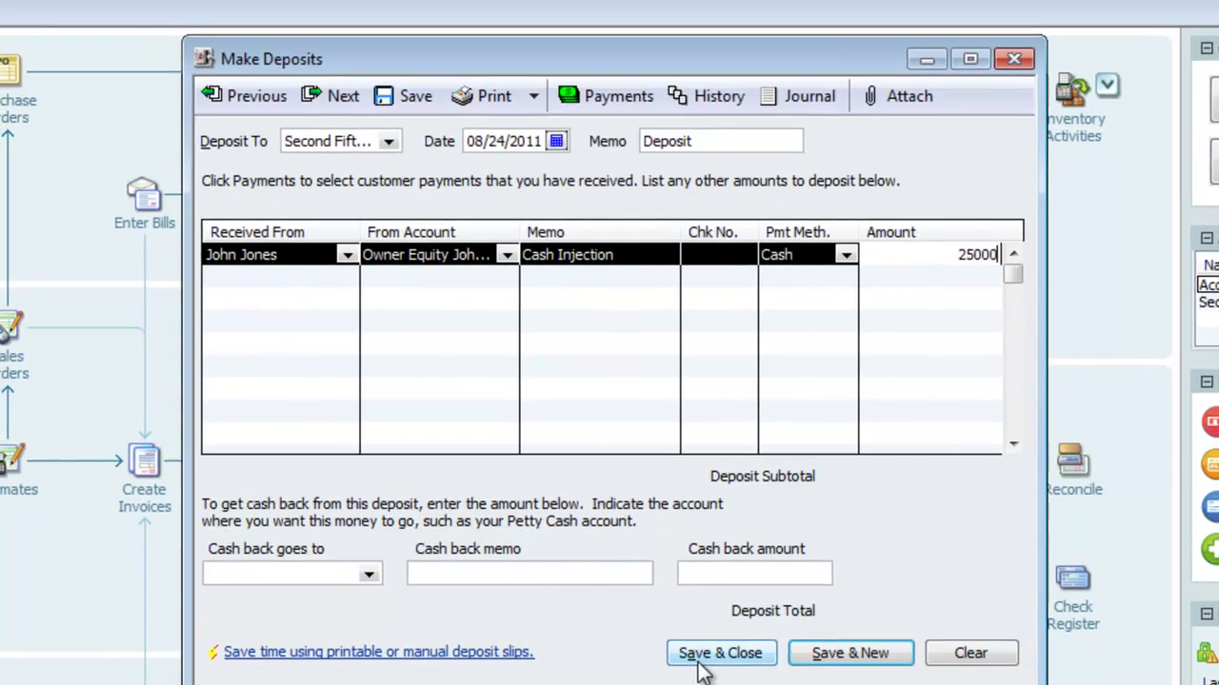
left_click(718, 647)
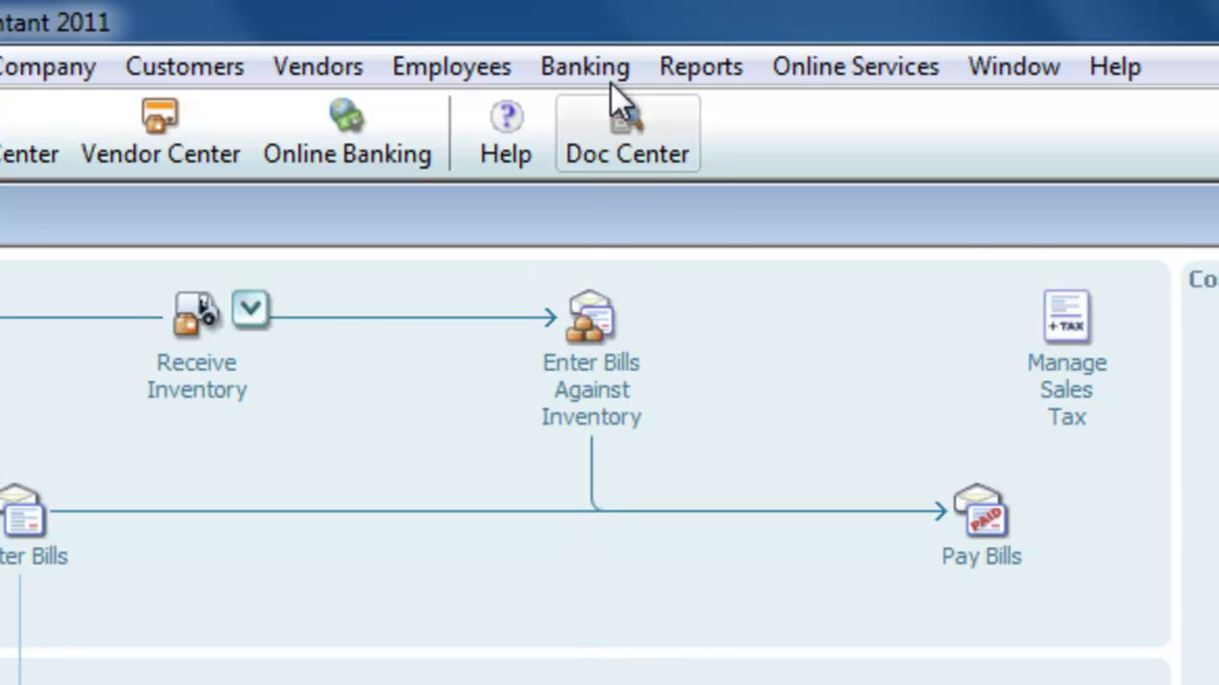
Open the Second Fifth Bank account register
left_click(577, 65)
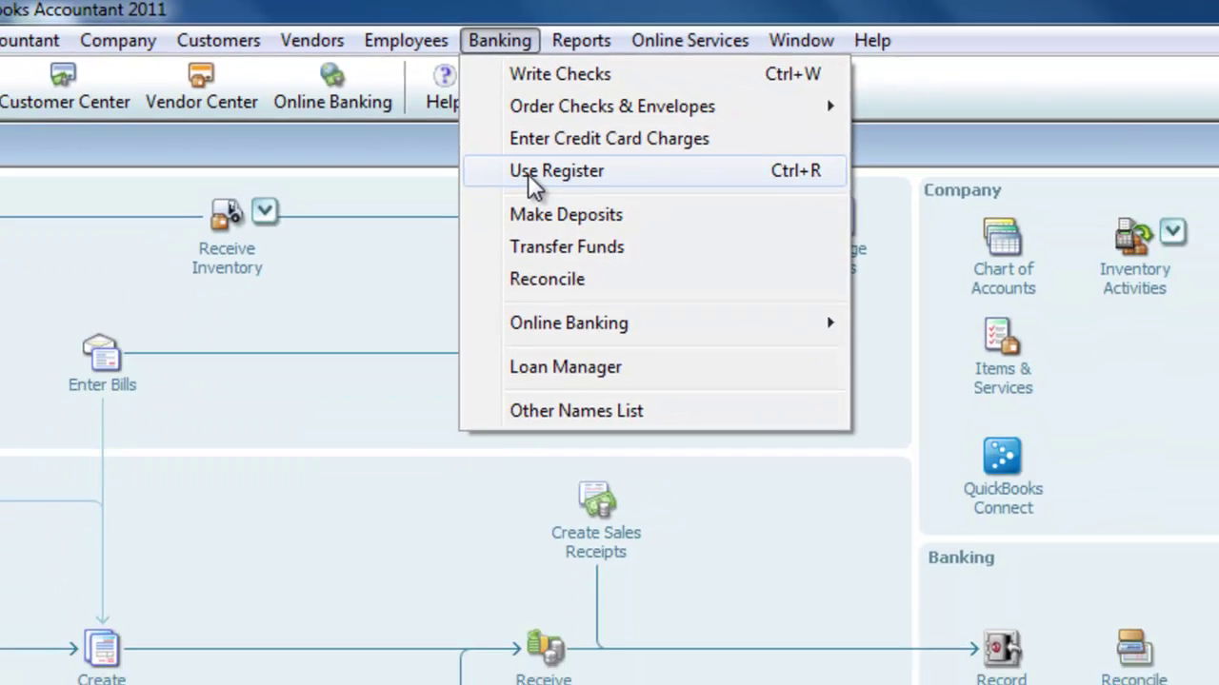
left_click(614, 253)
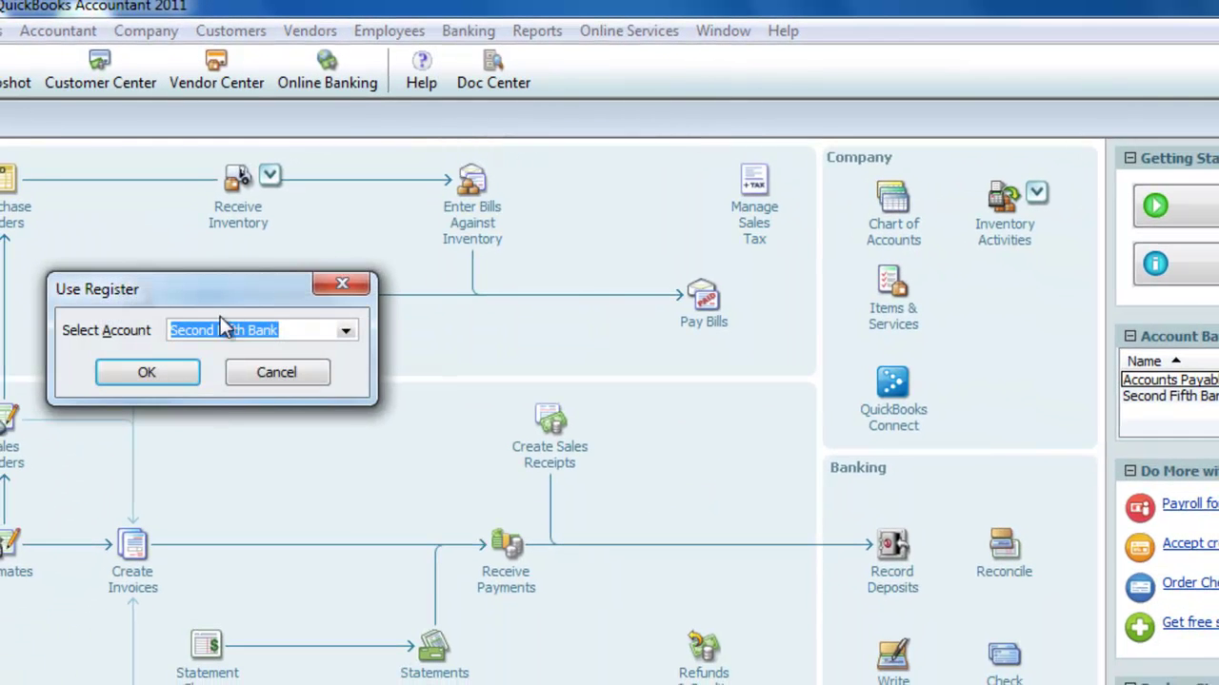
left_click_drag(217, 299, 501, 300)
left_click(434, 379)
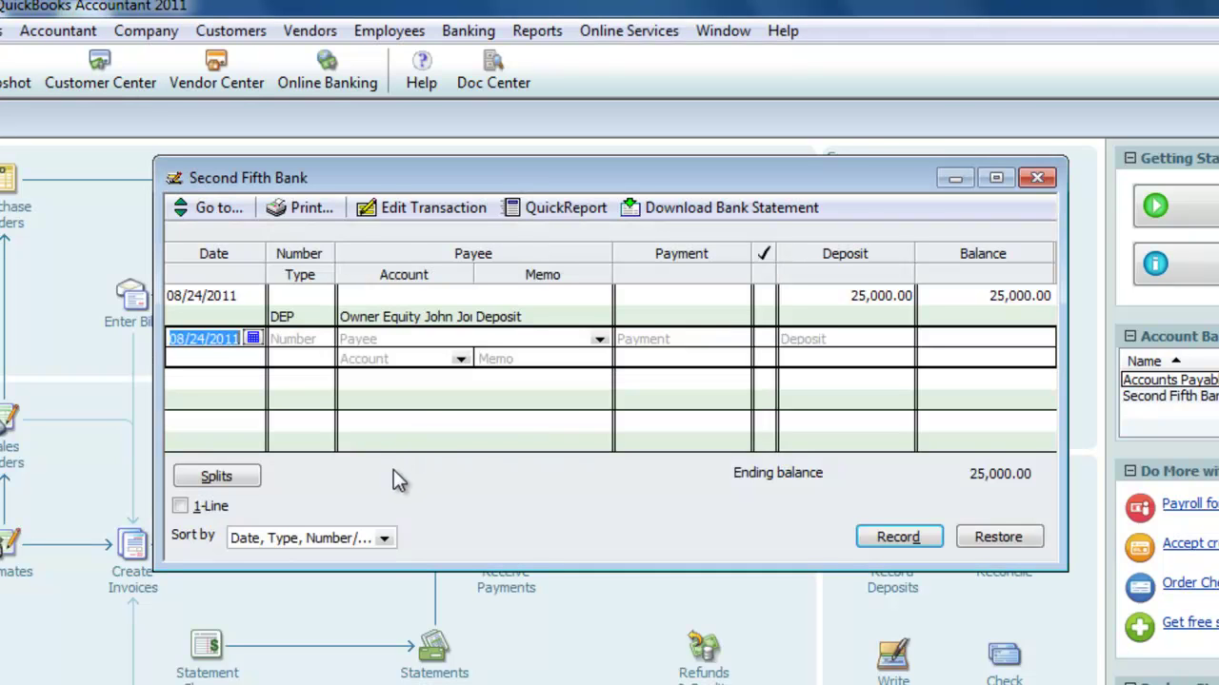
Enter a 25,000 deposit to Owner Contribution, number 1, memo 'Cash Injection'
key("Tab")
type("1")
key("Tab")
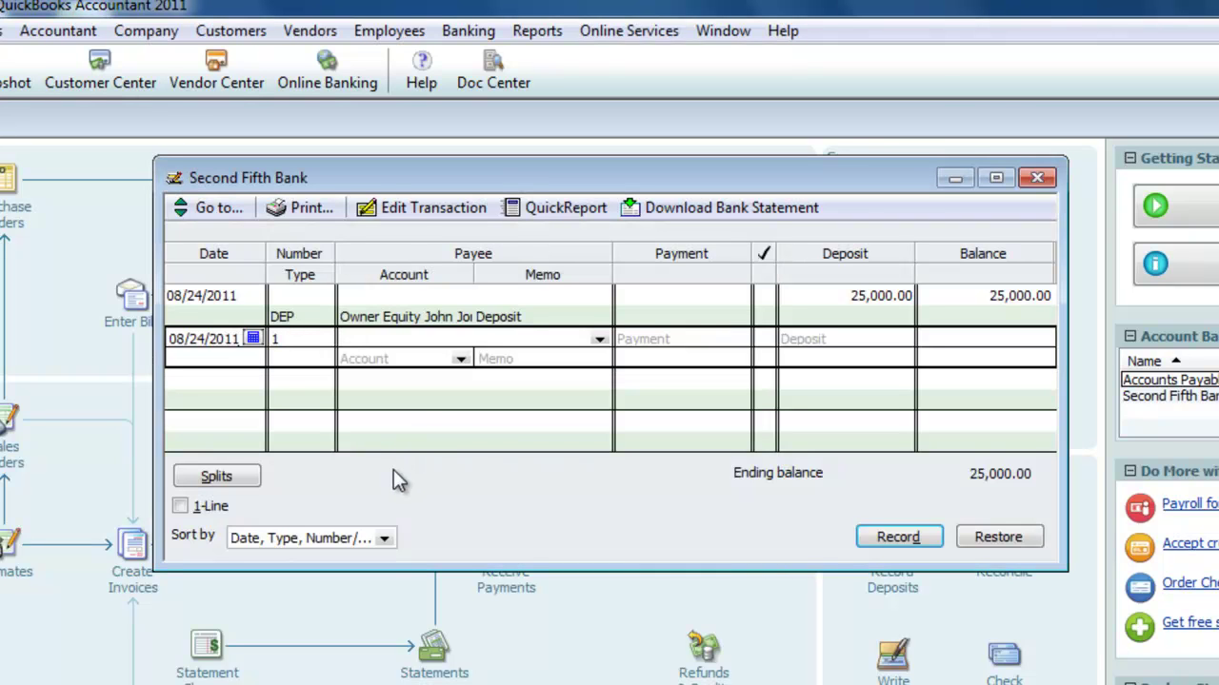
type("Play It Twice Sporting Goods")
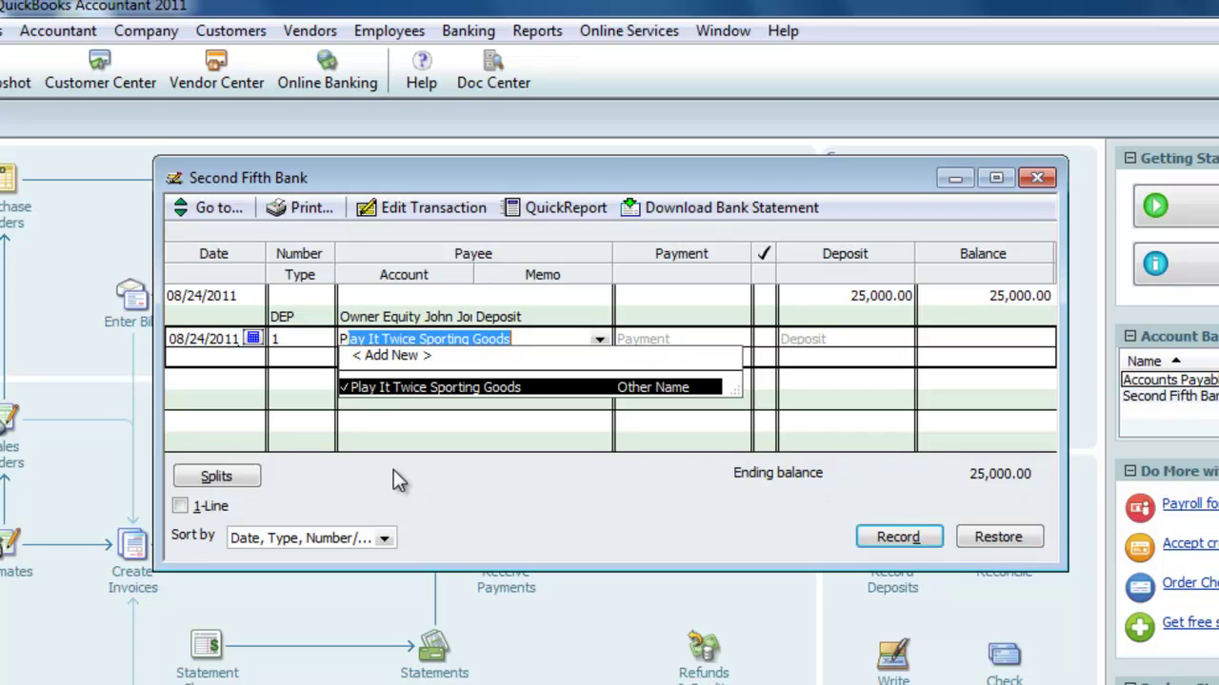
key("Tab")
key("Tab")
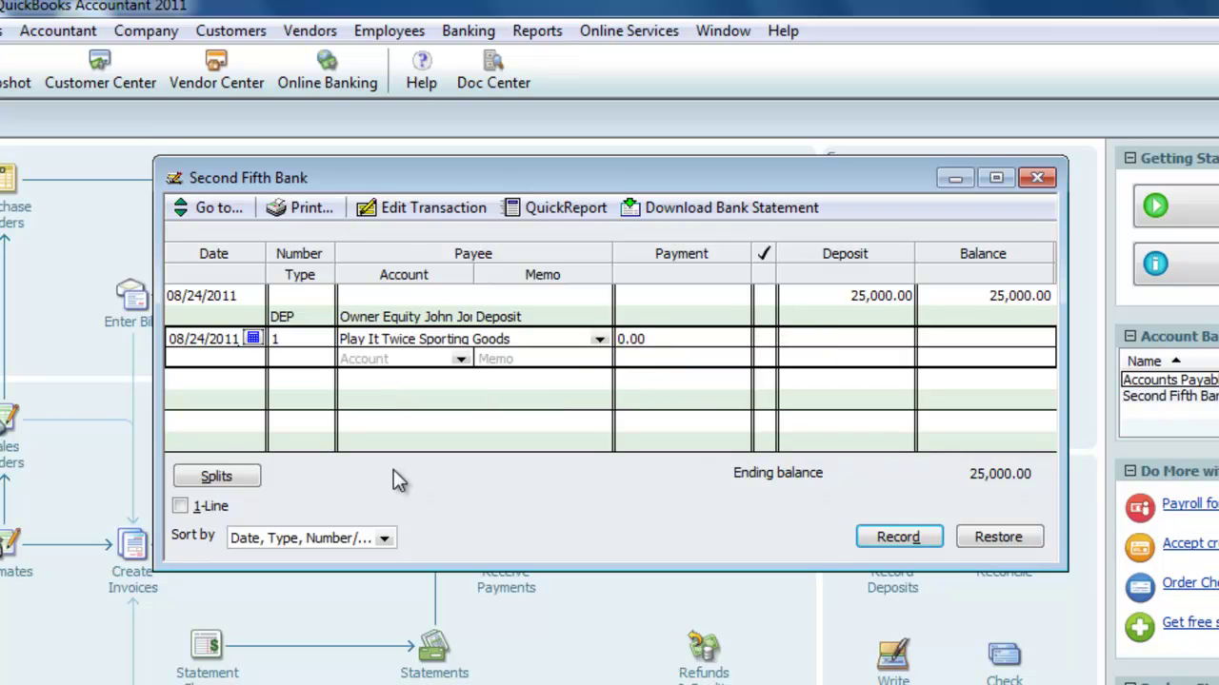
type("25000")
key("Tab")
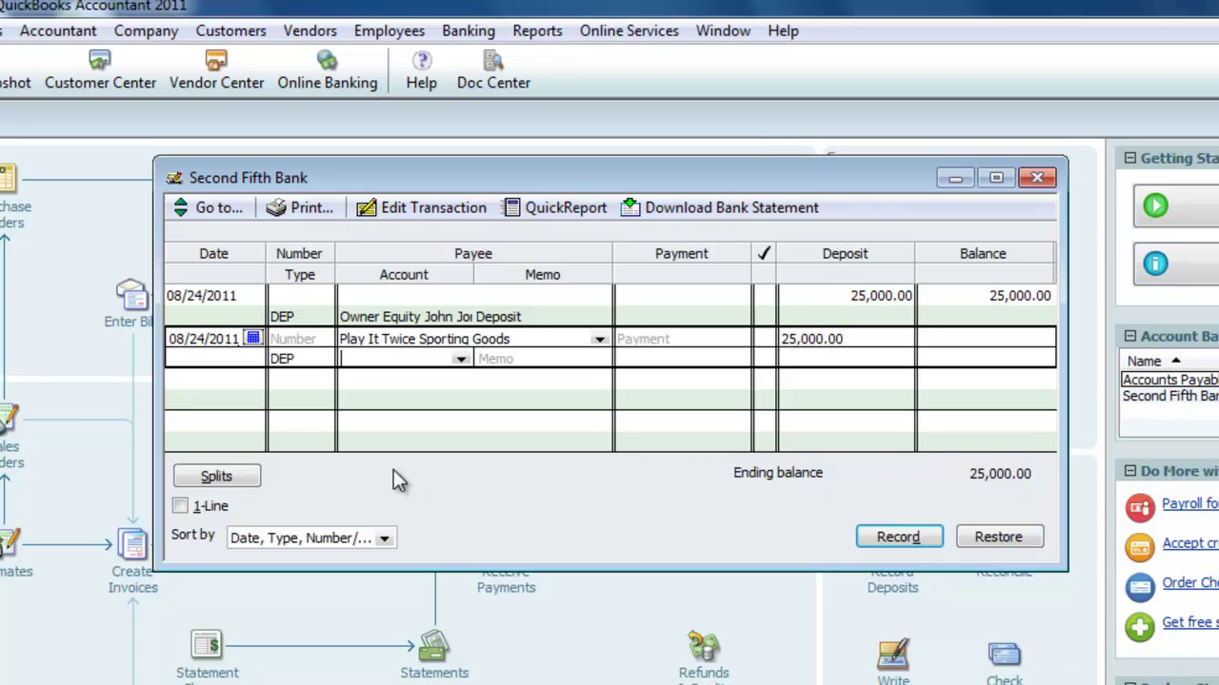
type("Office Supplies")
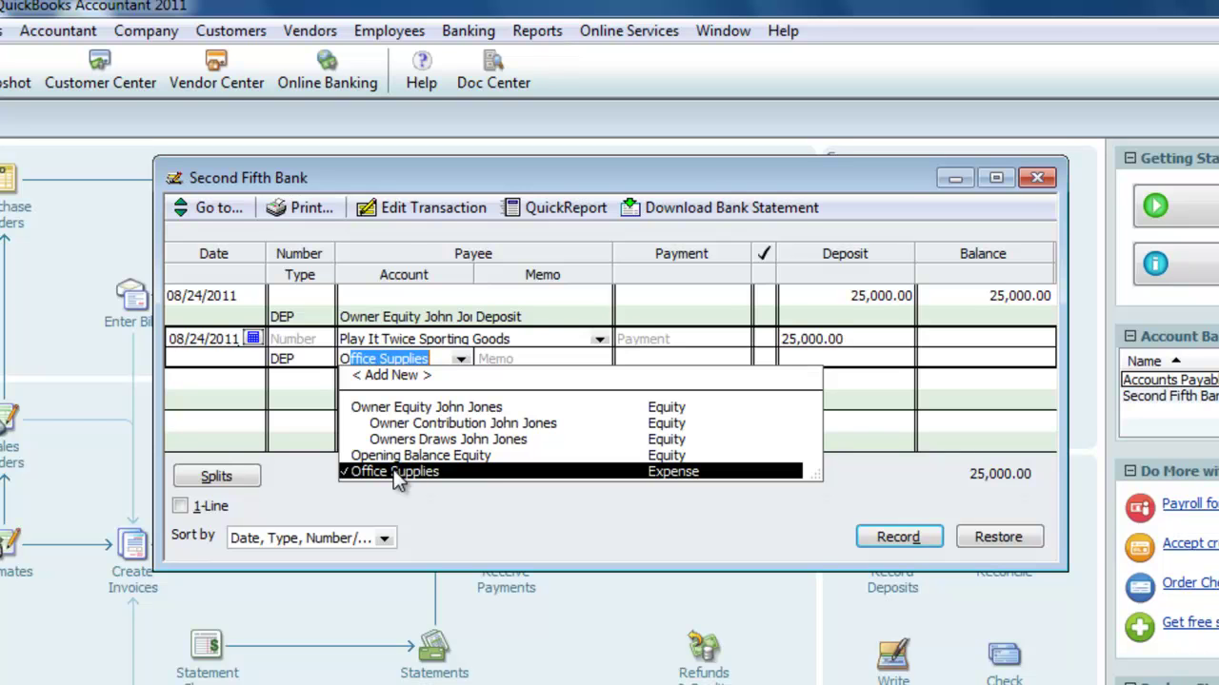
key("Up")
key("Up")
key("Up")
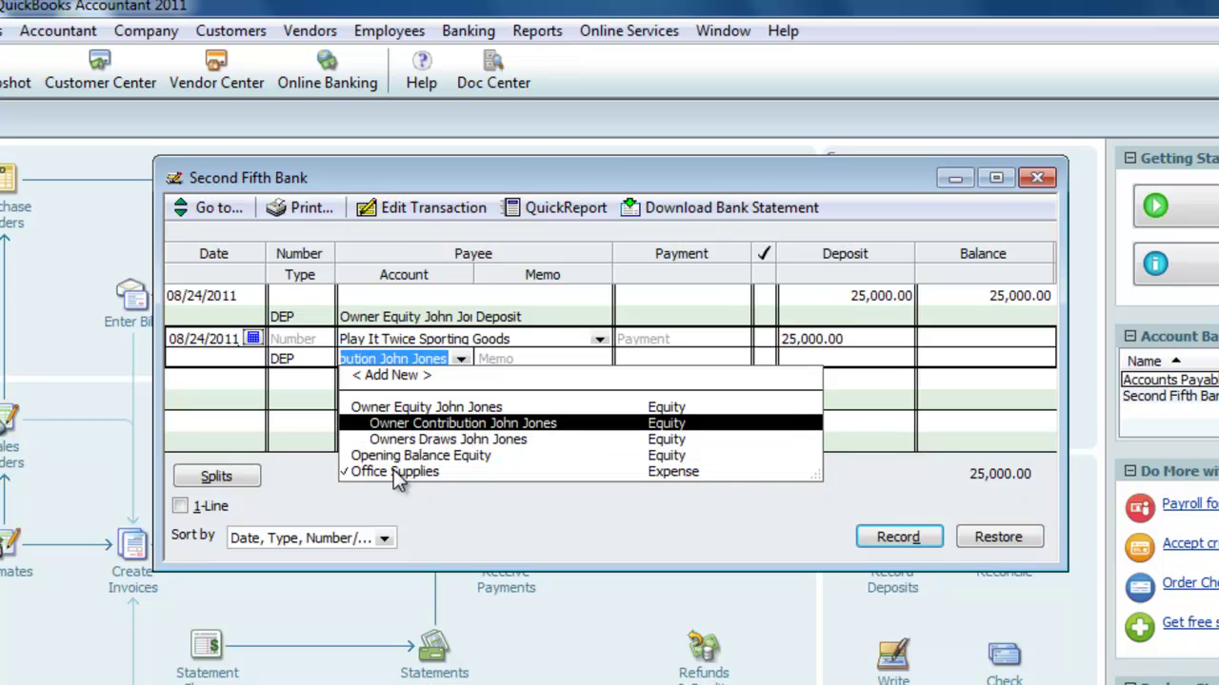
key("Tab")
type("C")
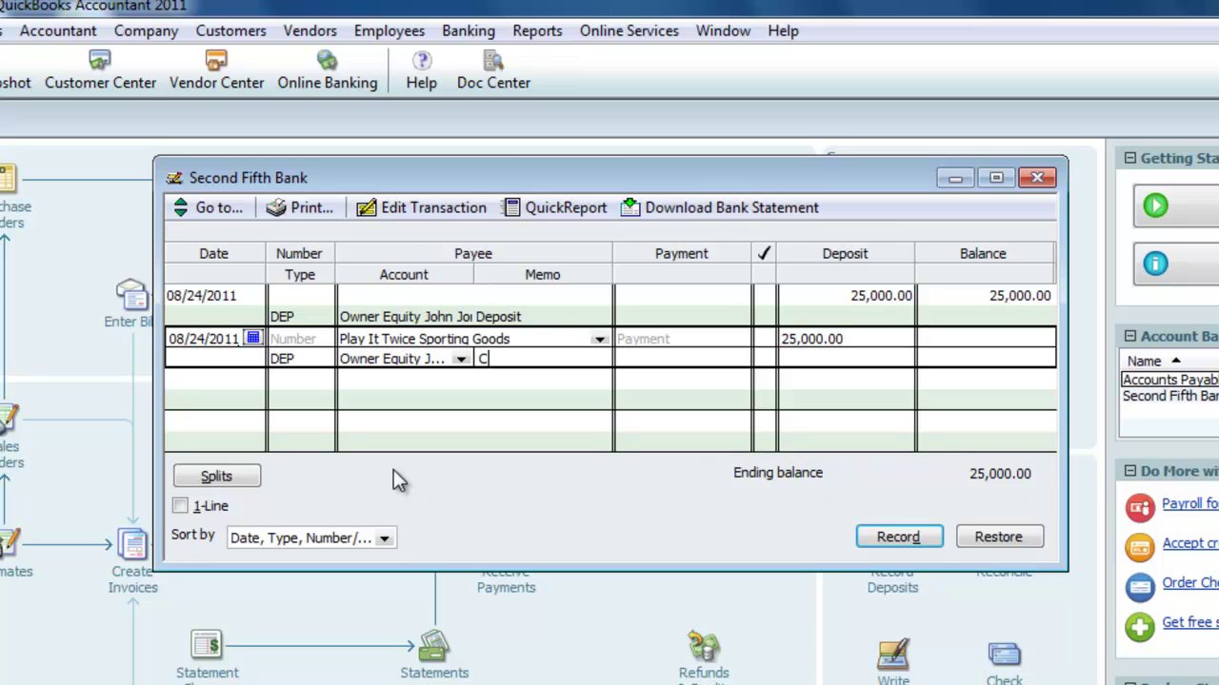
type("ash Injection")
key("Return")
Close the register and run the Balance Sheet Standard report
left_click(1038, 179)
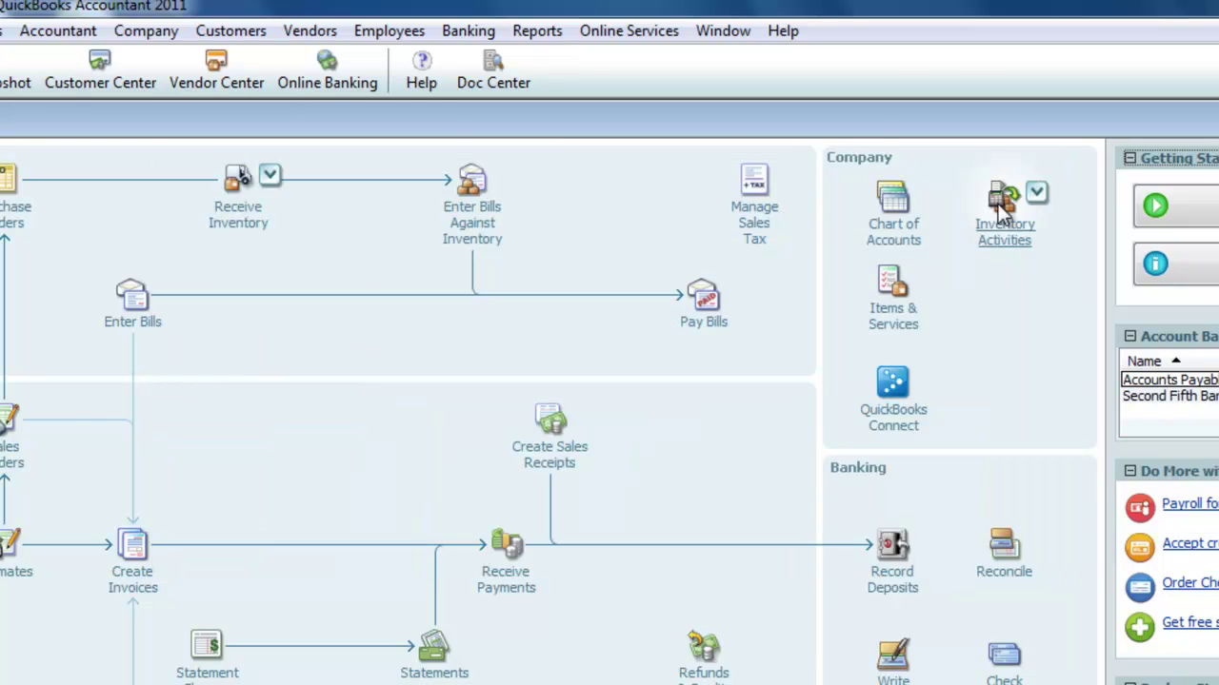
left_click(531, 43)
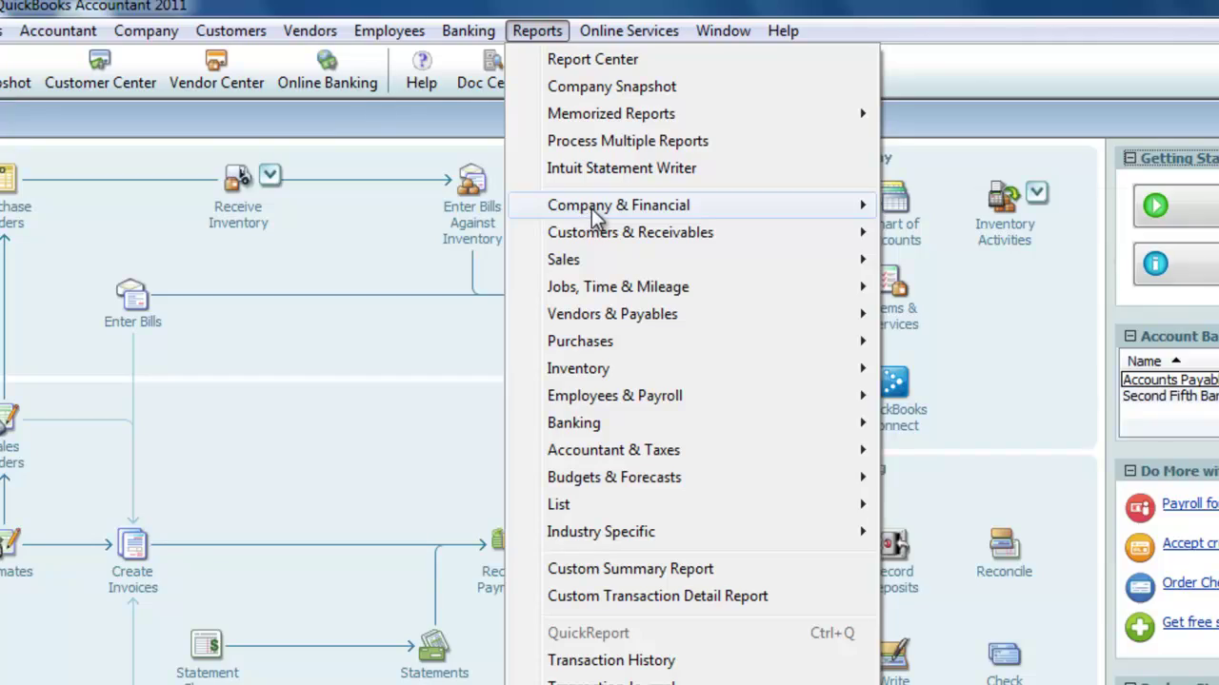
mouse_move(558, 210)
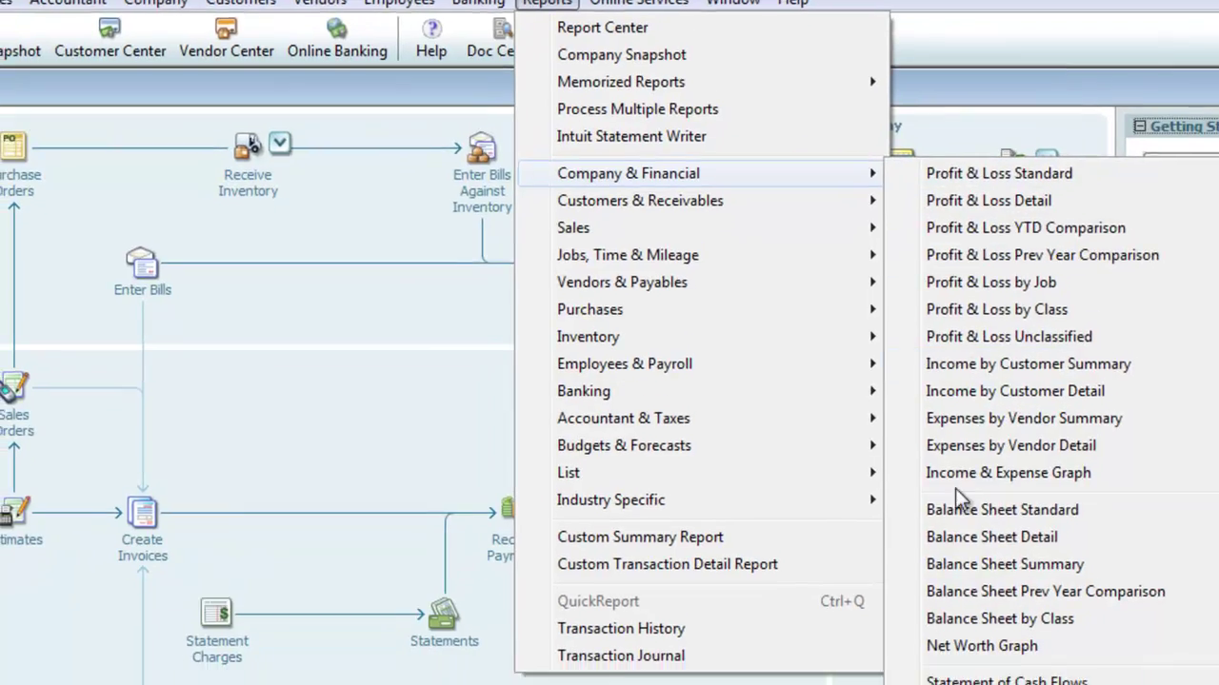
left_click(994, 535)
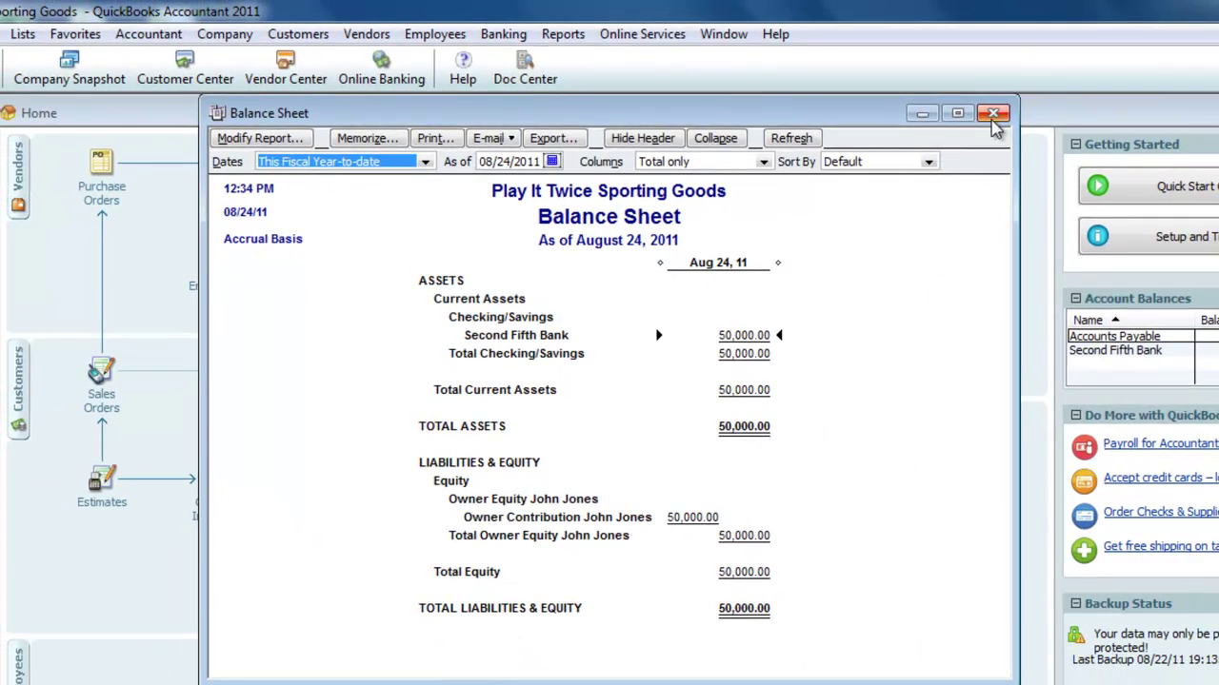
left_click(1003, 99)
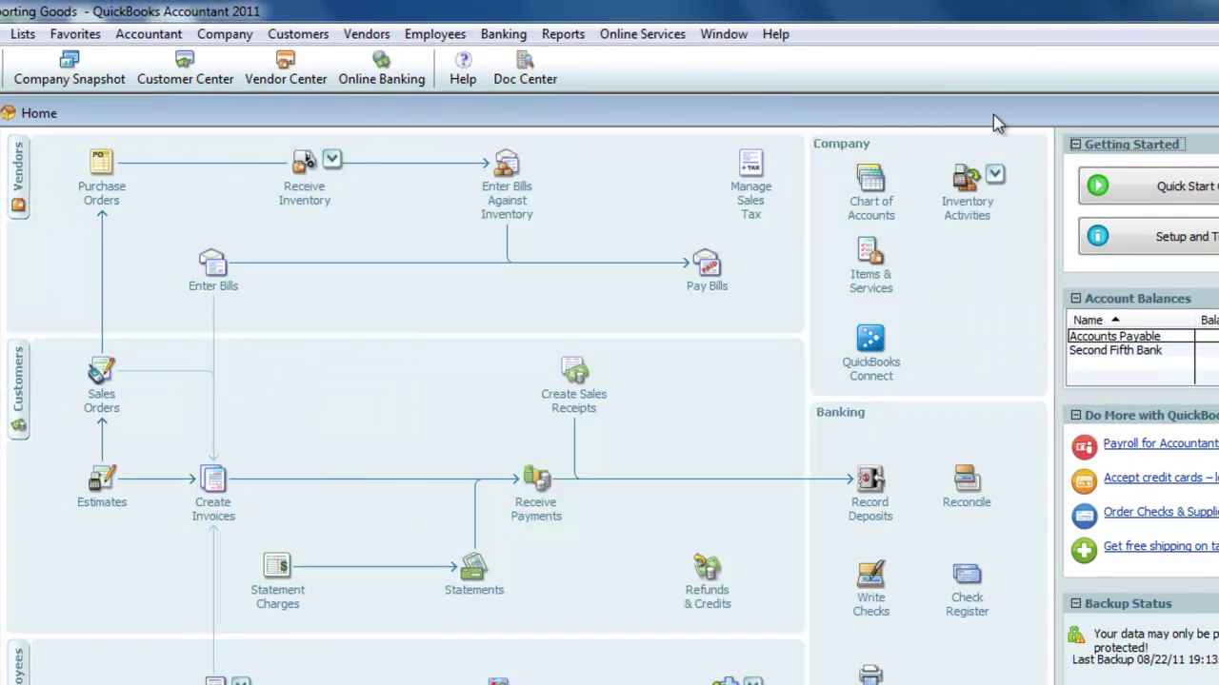
left_click(563, 36)
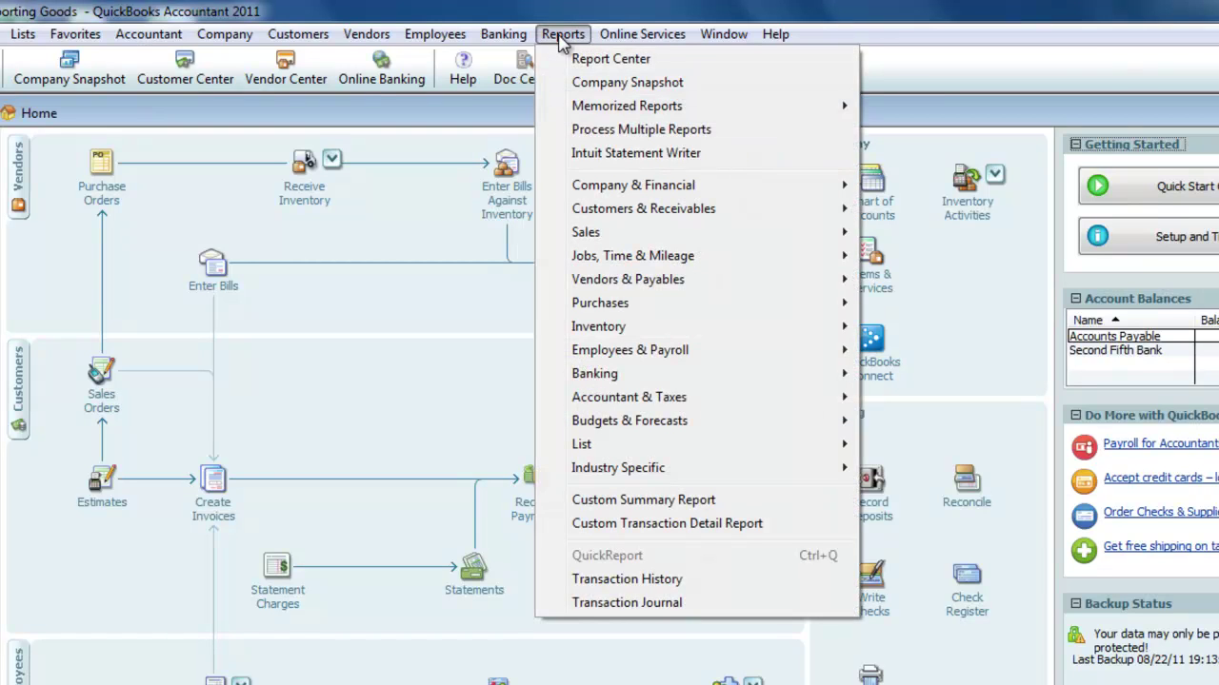
mouse_move(615, 195)
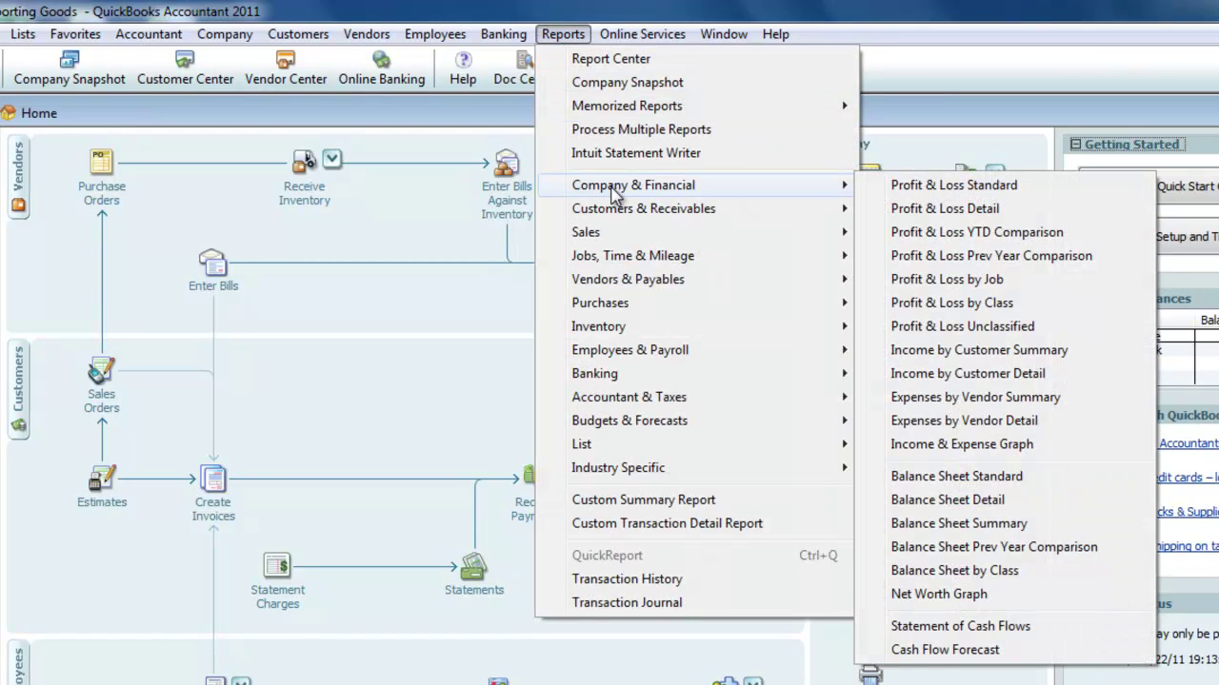
mouse_move(623, 380)
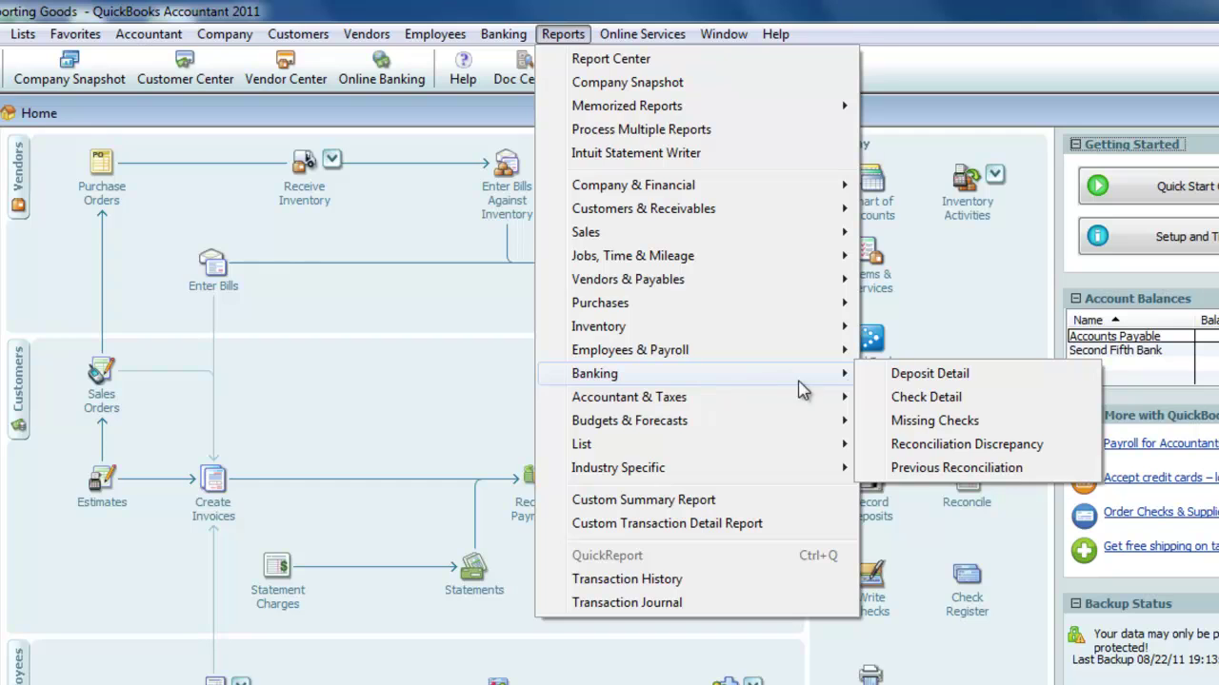
left_click(900, 376)
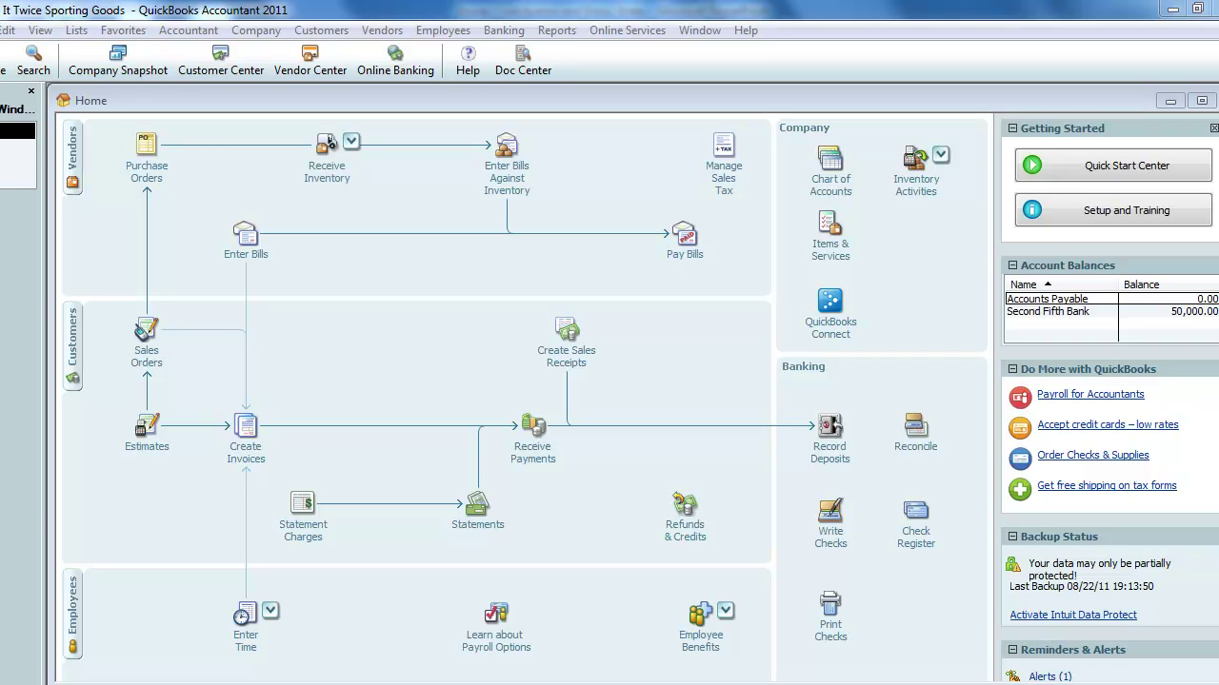
Write a 5,000 check to the owner against the owner's draws account, memo 'Owner Draw'
left_click(825, 535)
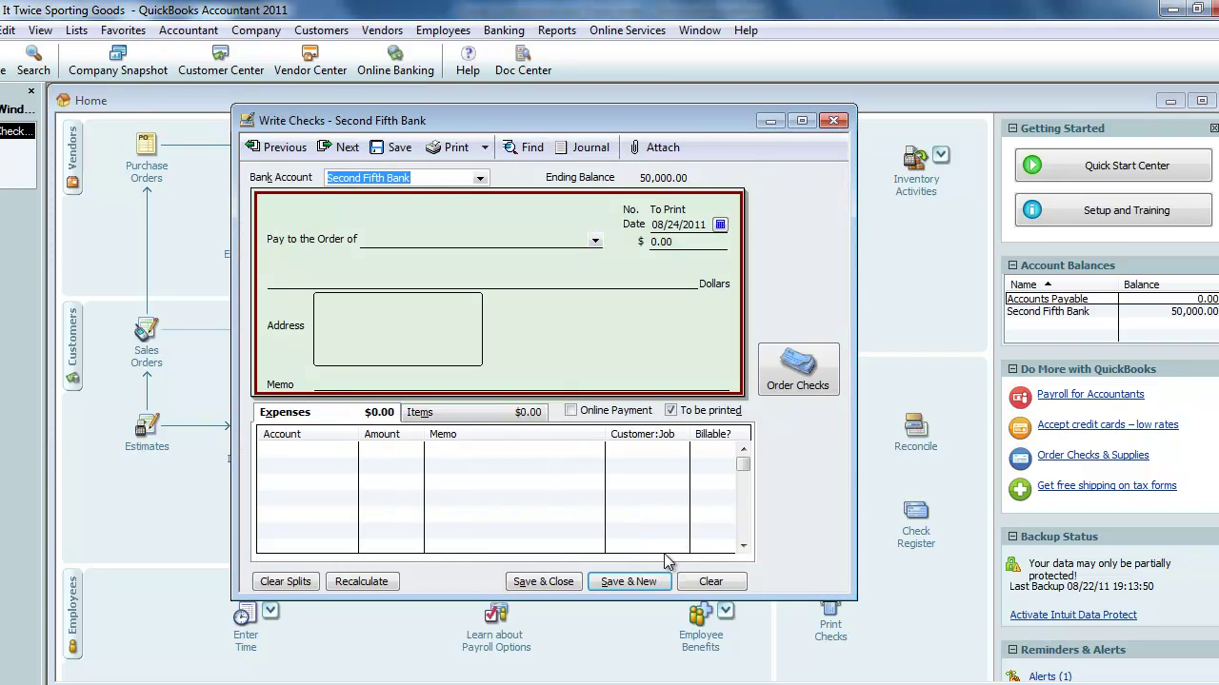
key("Tab")
key("Tab")
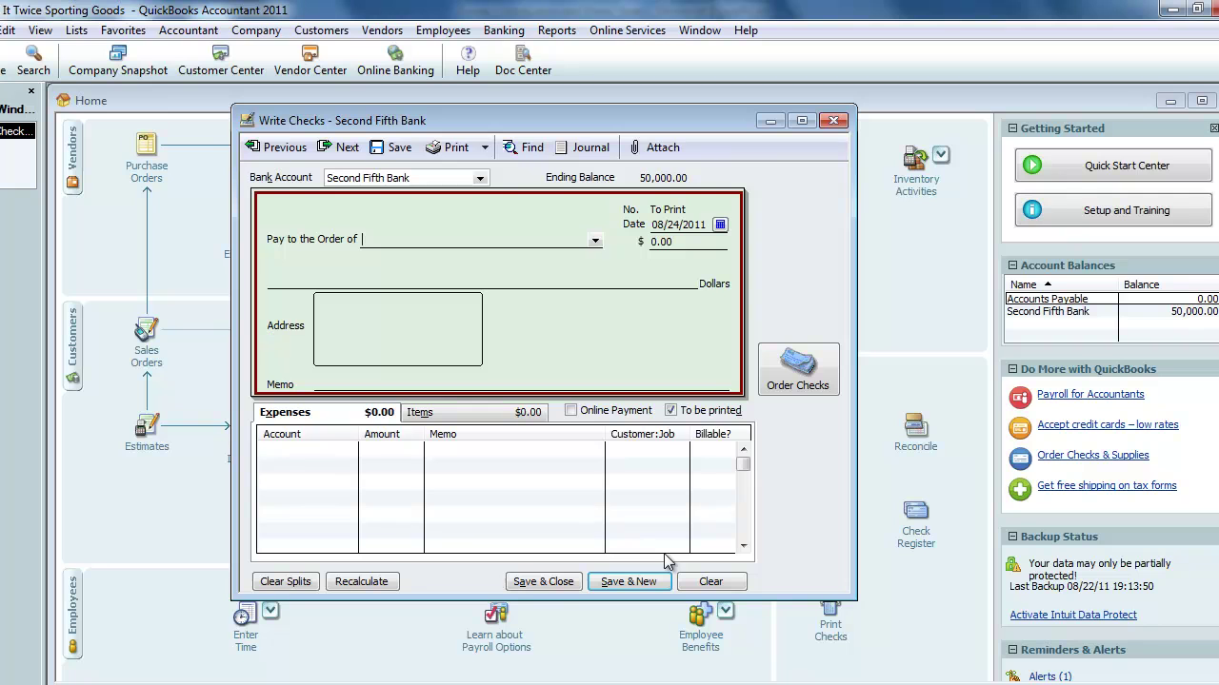
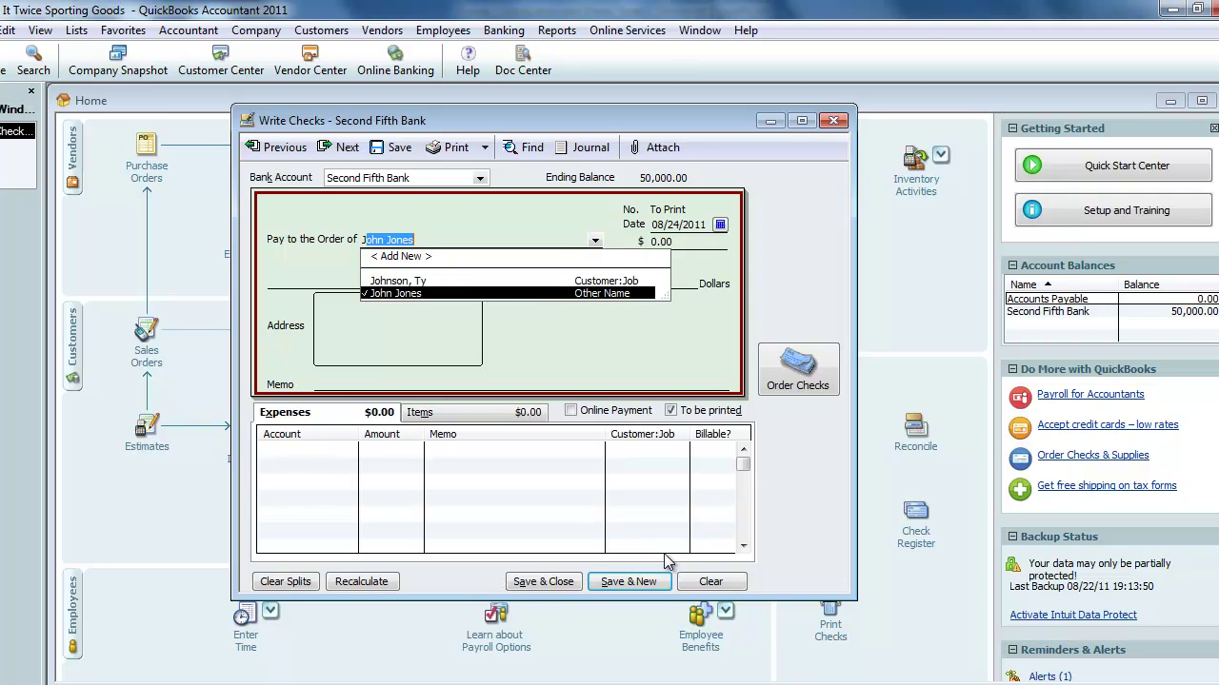
key("Tab")
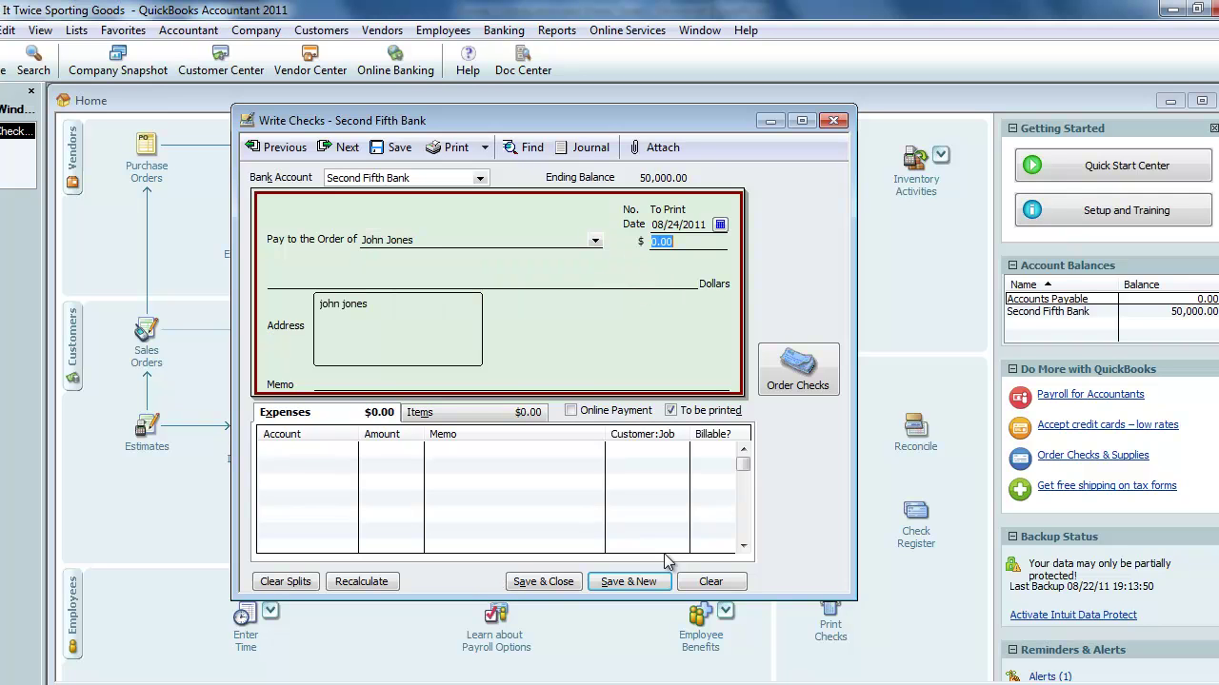
type("5000")
key("Tab")
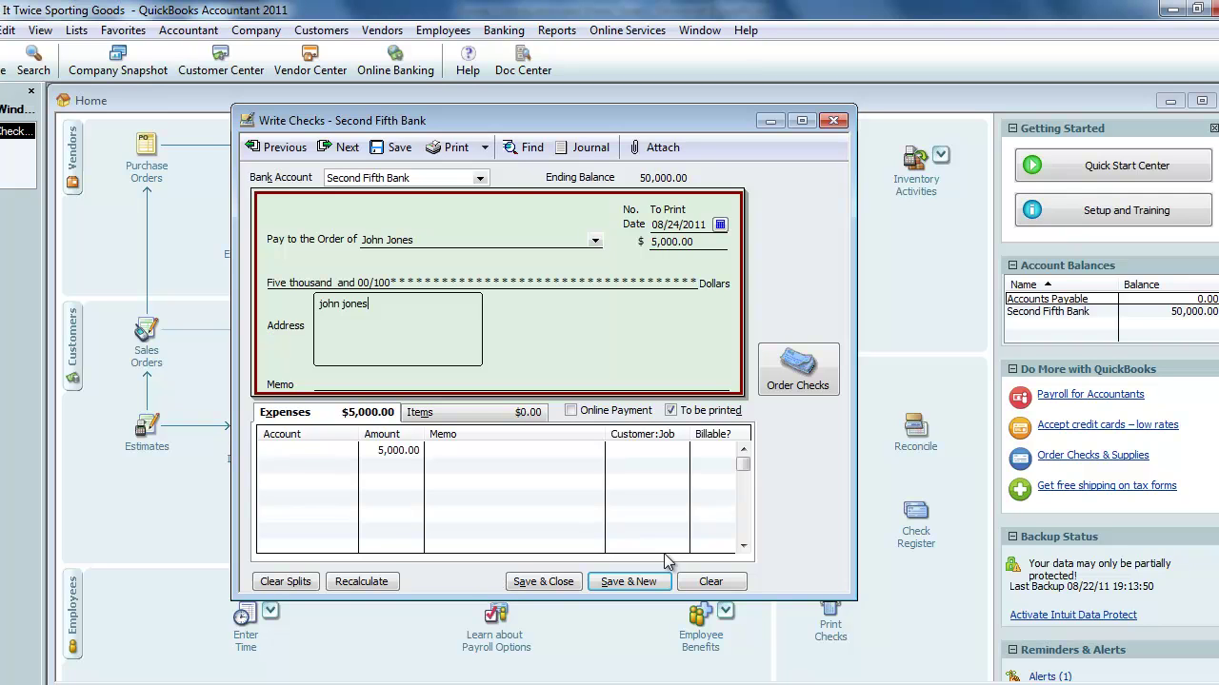
left_click(330, 452)
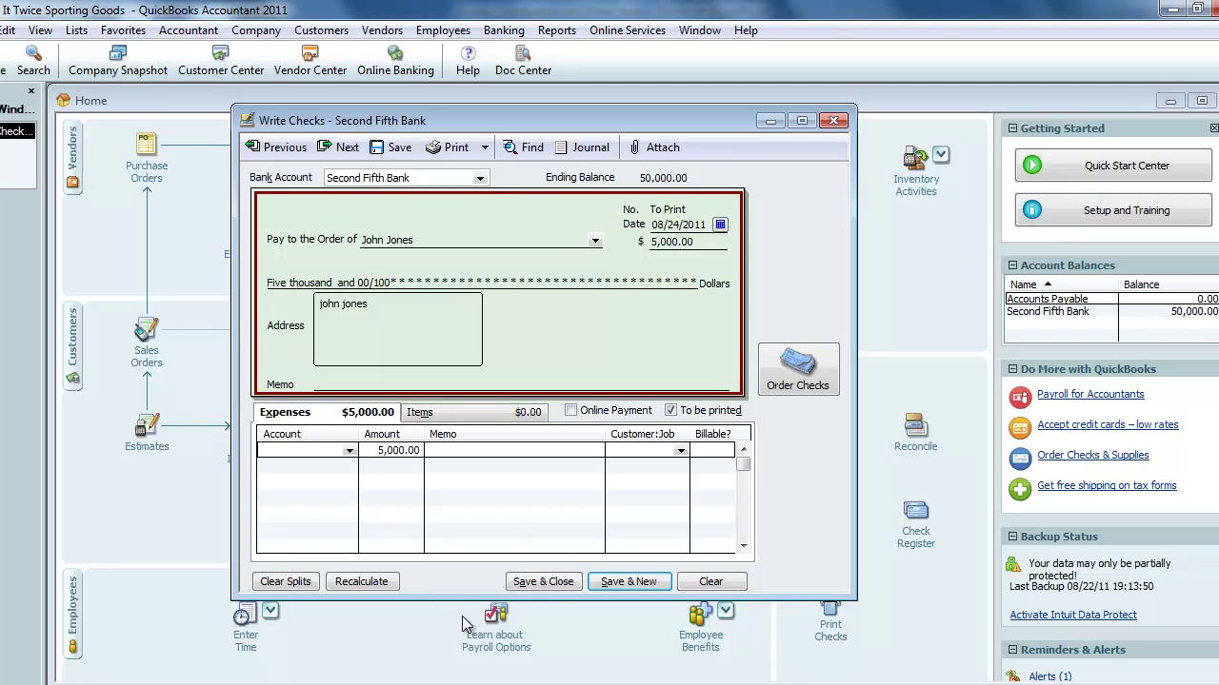
type("o")
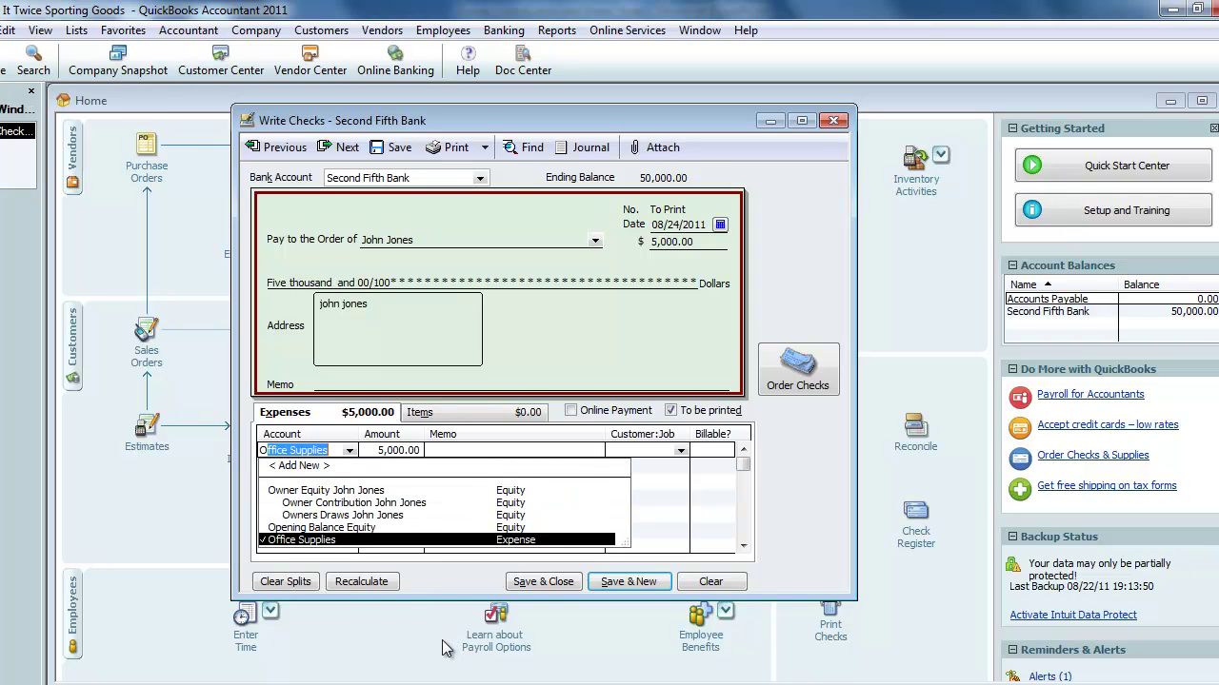
key("Up")
key("Up")
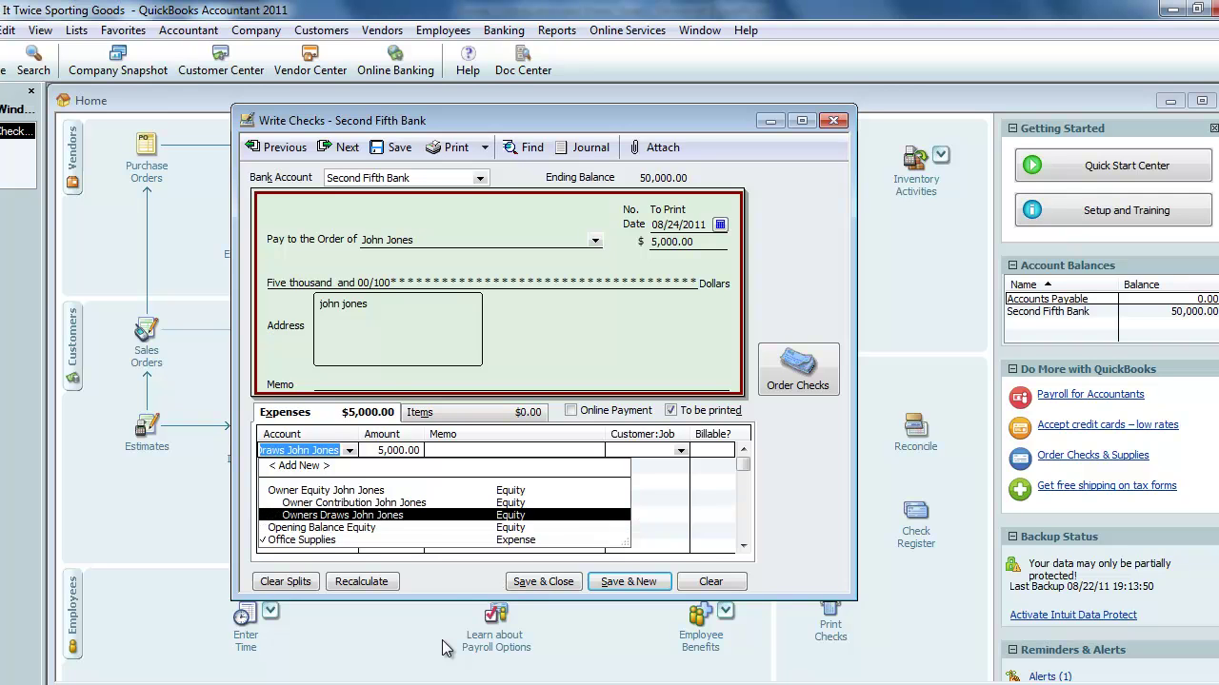
key("Tab")
key("Tab")
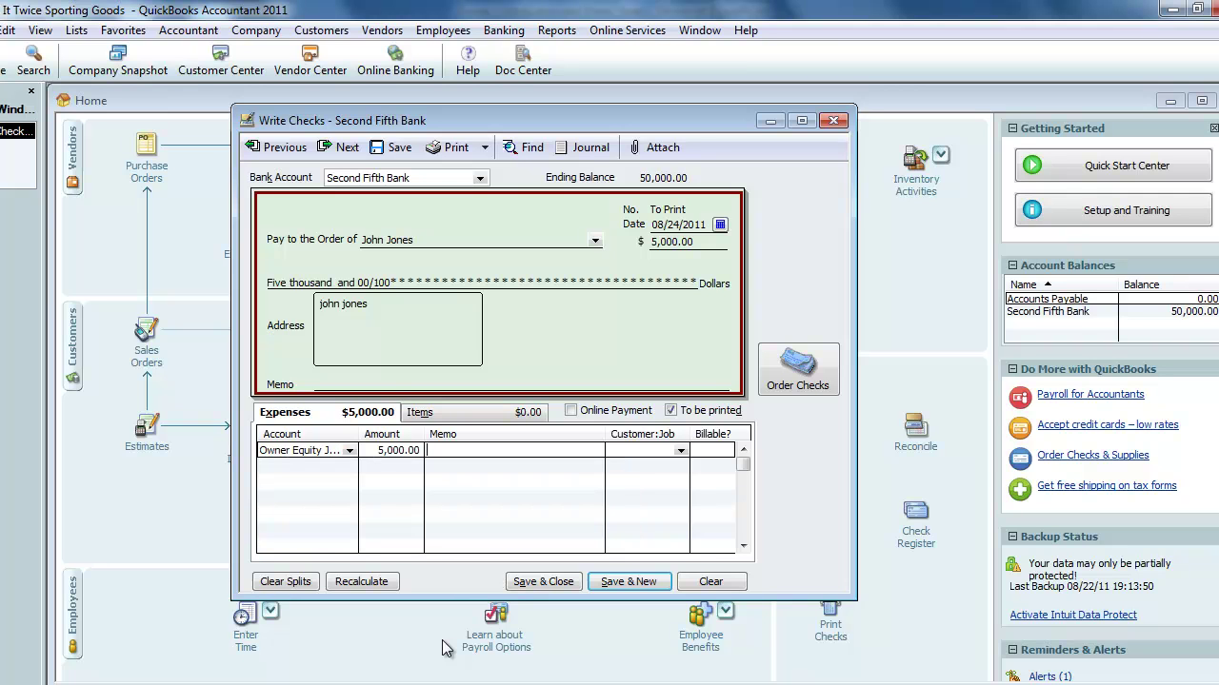
type("Owner Draw")
left_click(540, 583)
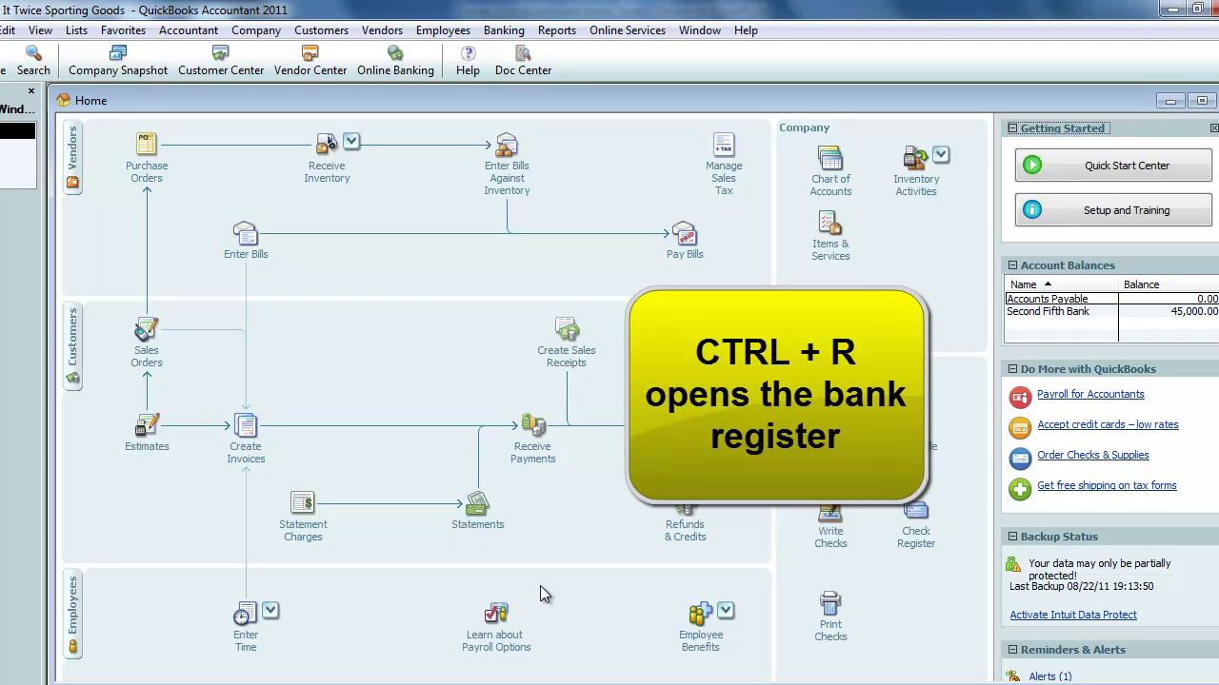
key("ctrl+r")
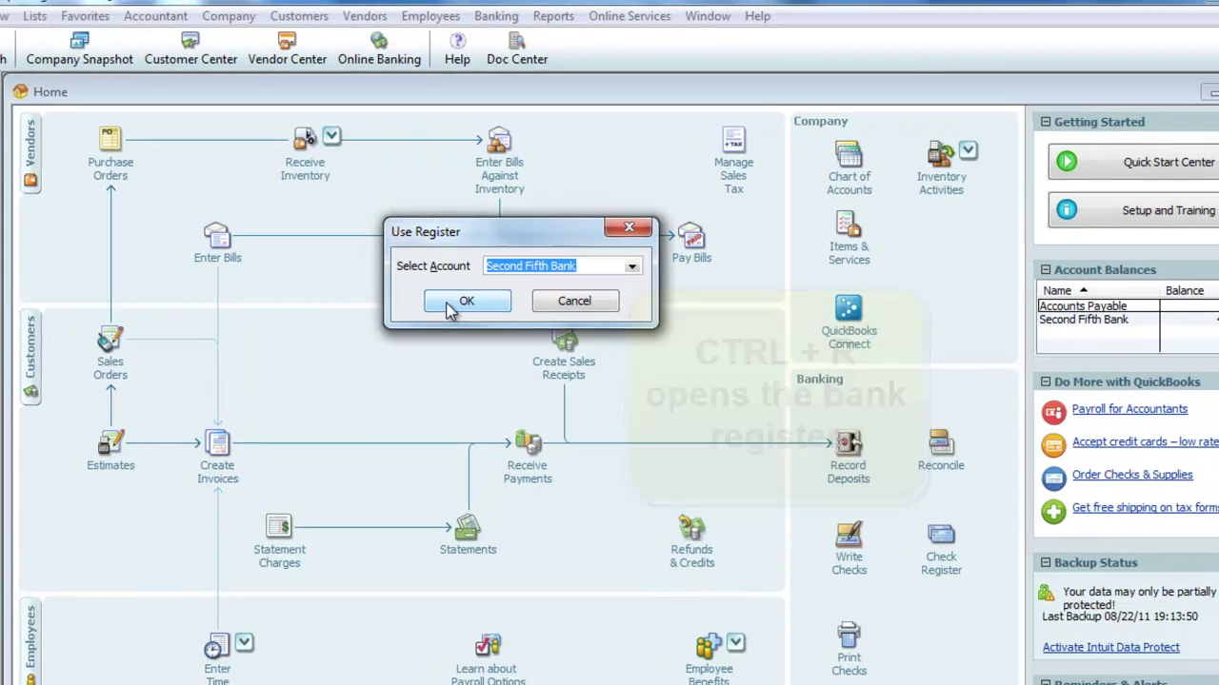
left_click(468, 298)
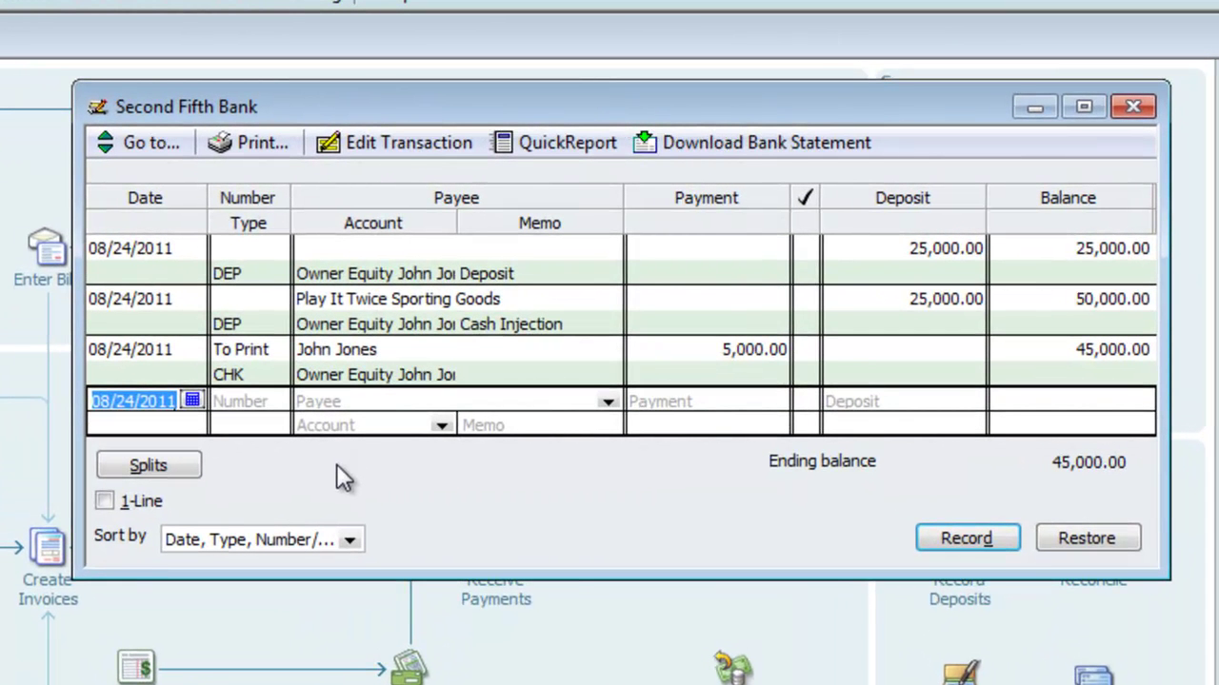
key("Tab")
type("1")
key("Tab")
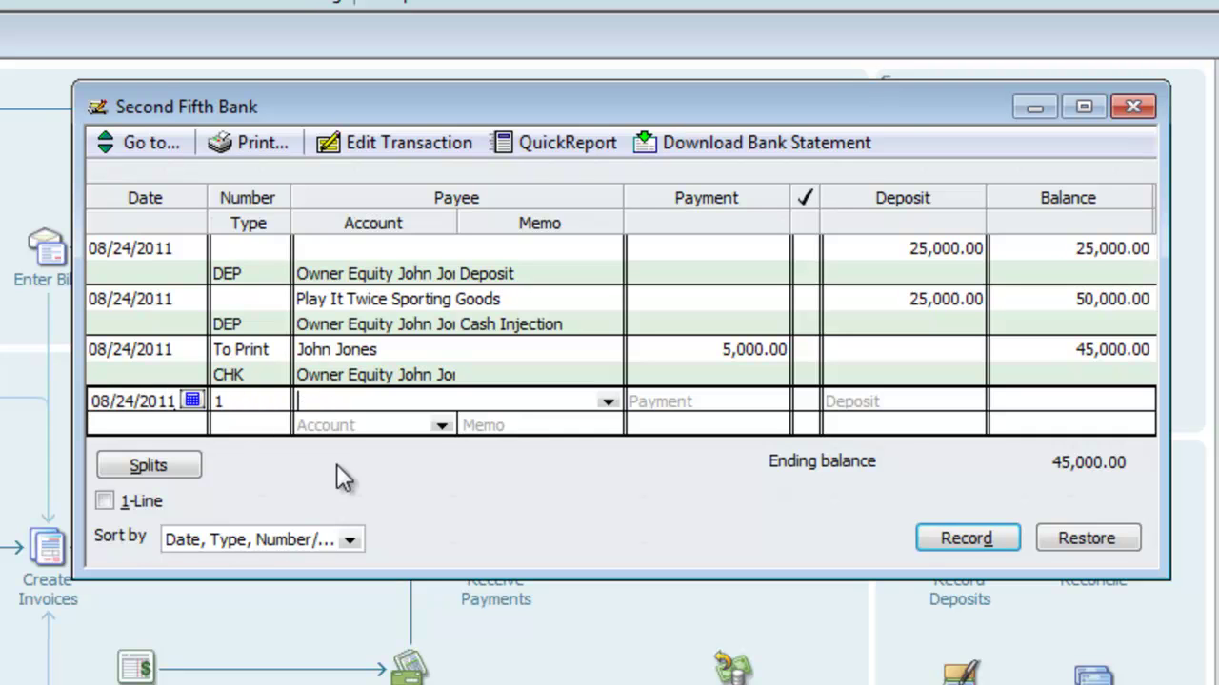
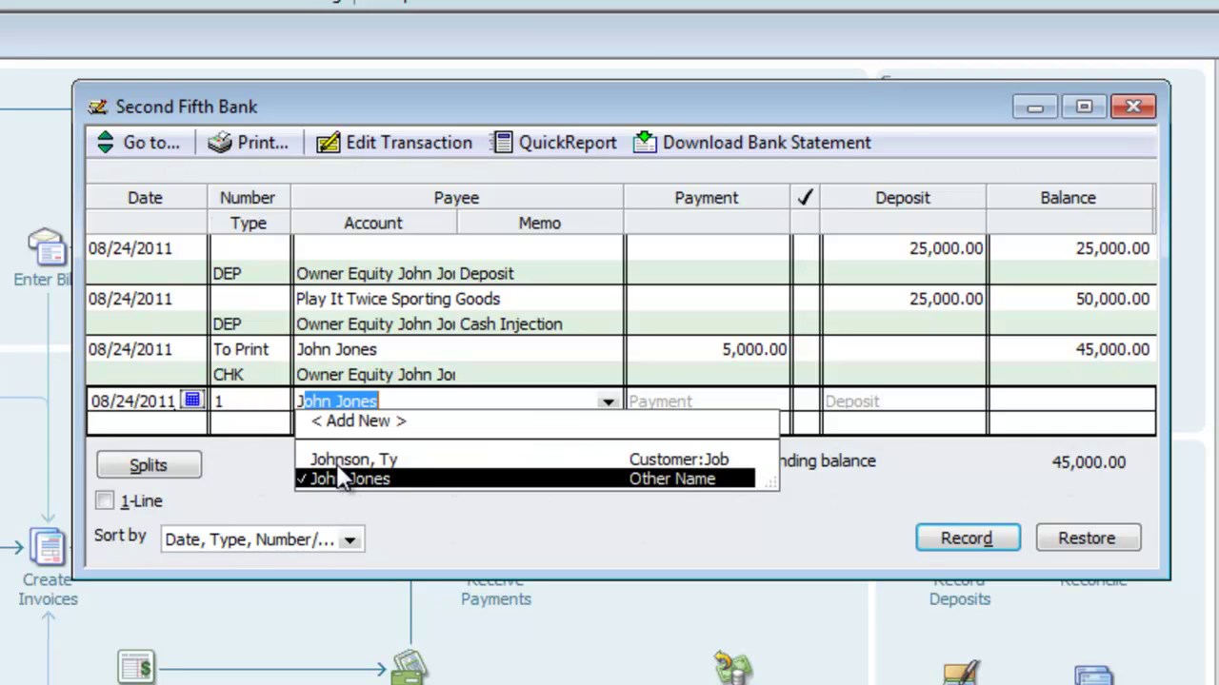
left_click(337, 467)
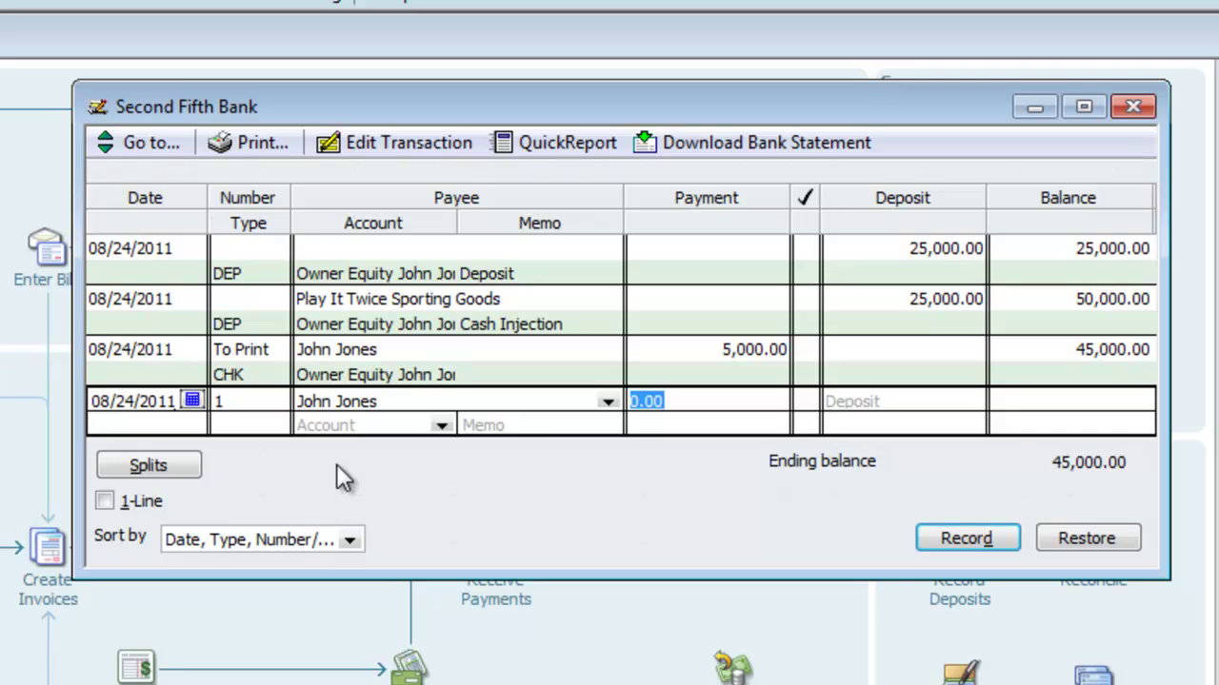
type("5000")
key("Tab")
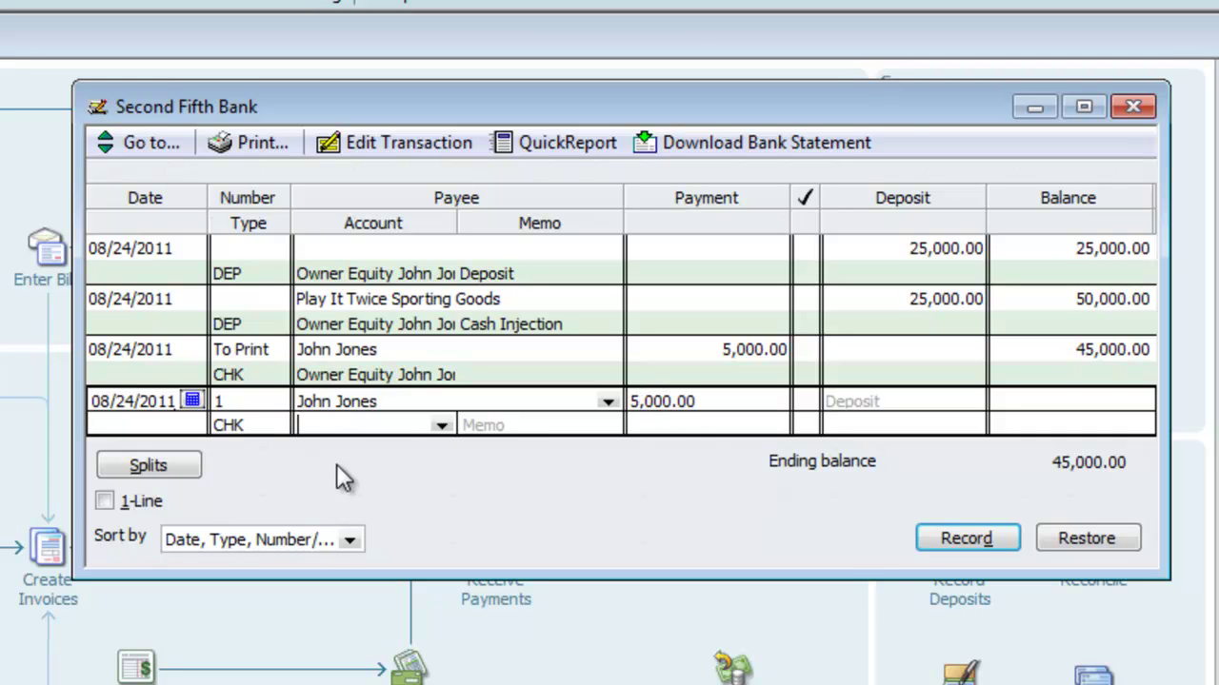
type("O")
key("Up")
key("Up")
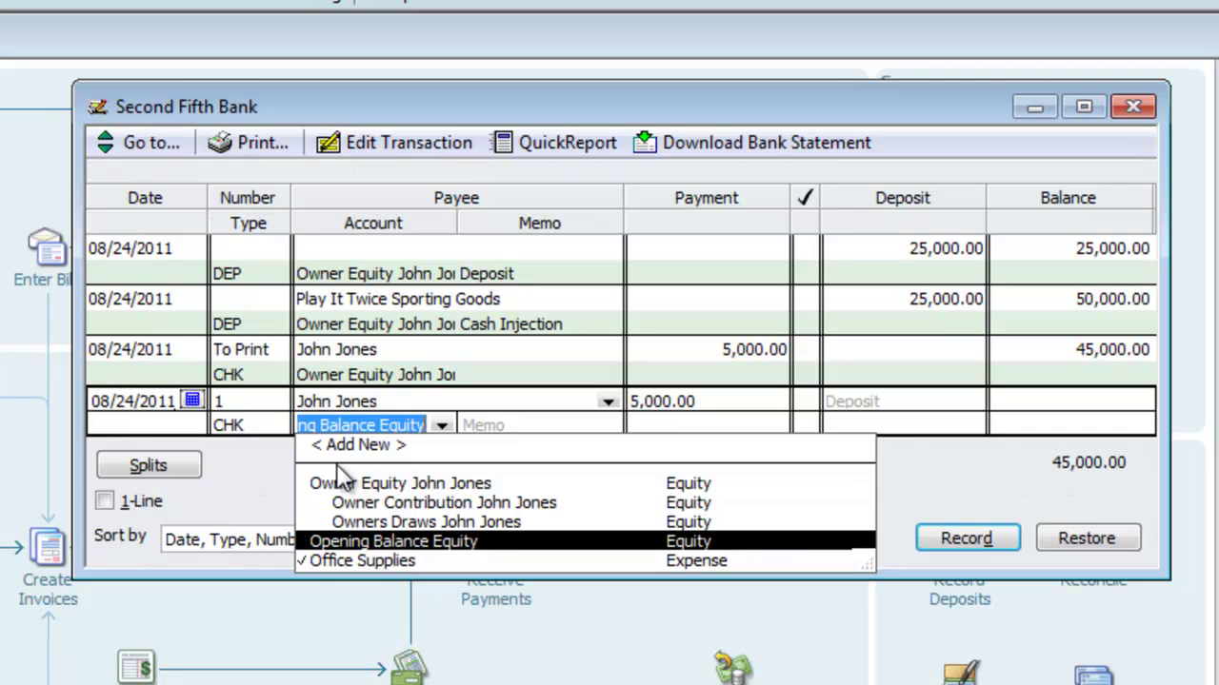
left_click(337, 471)
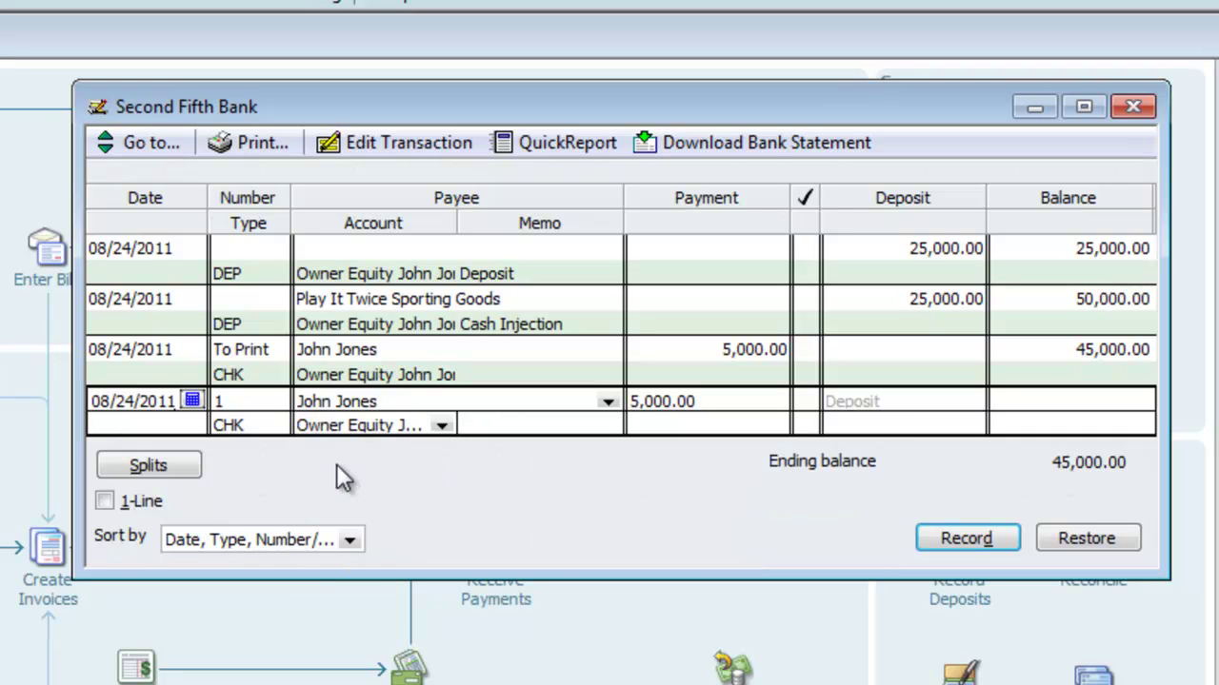
key("Return")
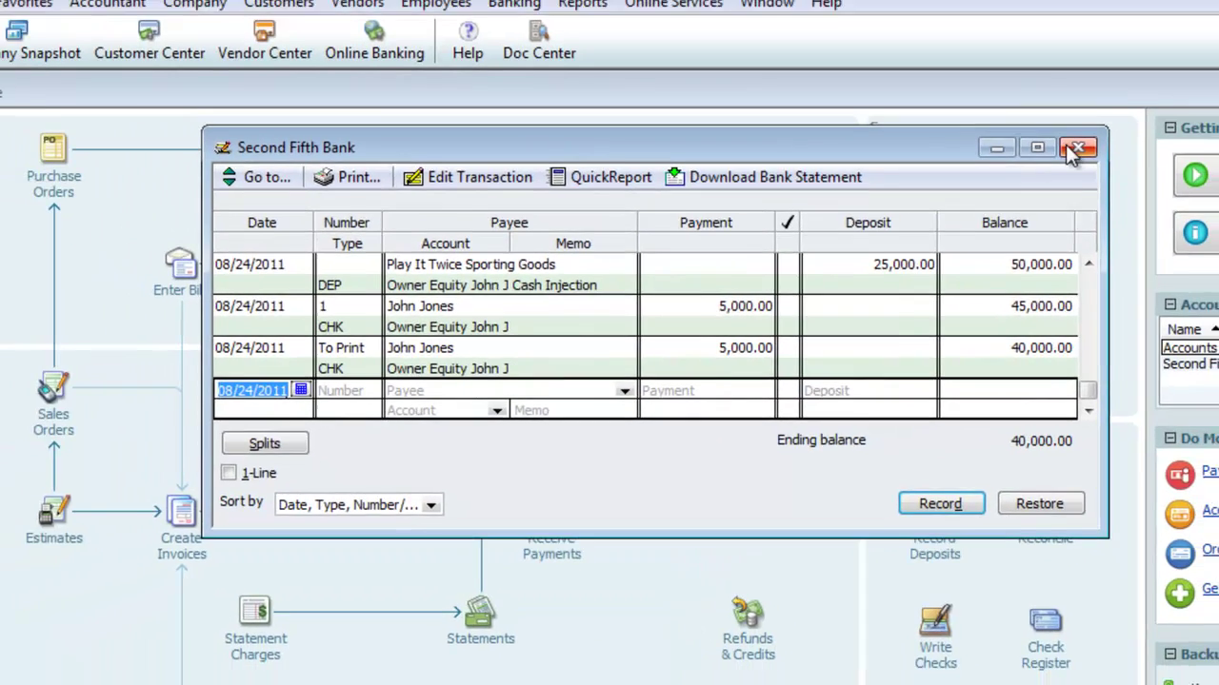
Close the bank register and run the standard Balance Sheet report
left_click(1133, 107)
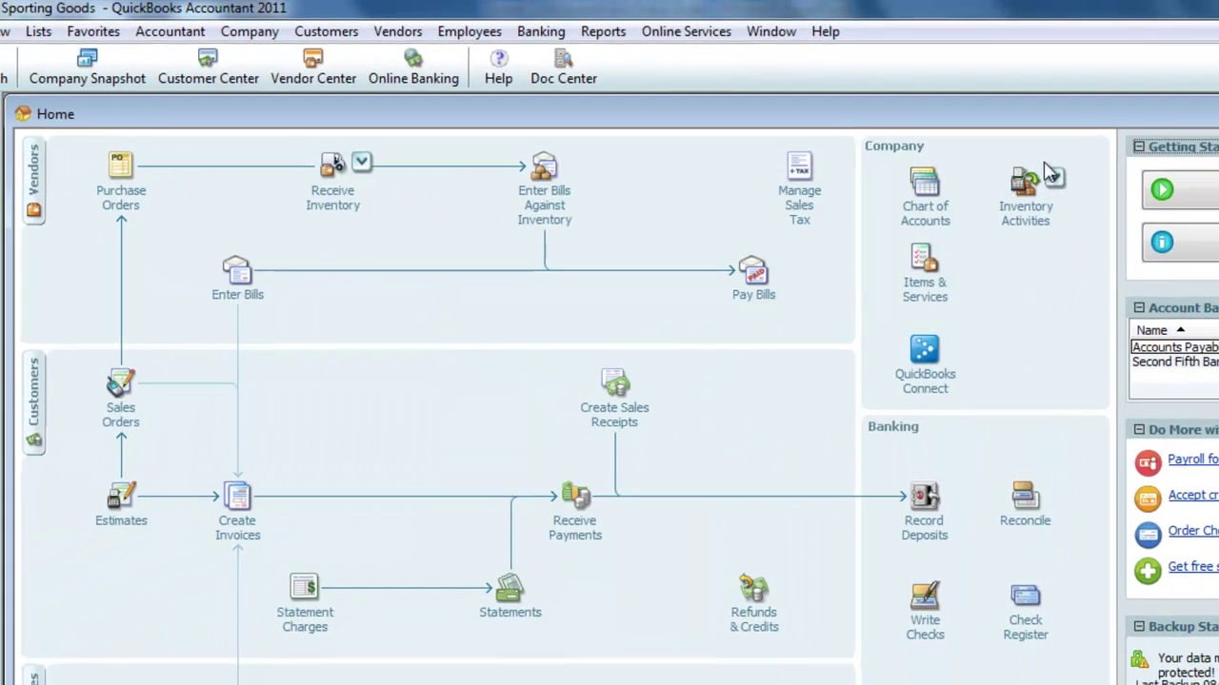
left_click(603, 32)
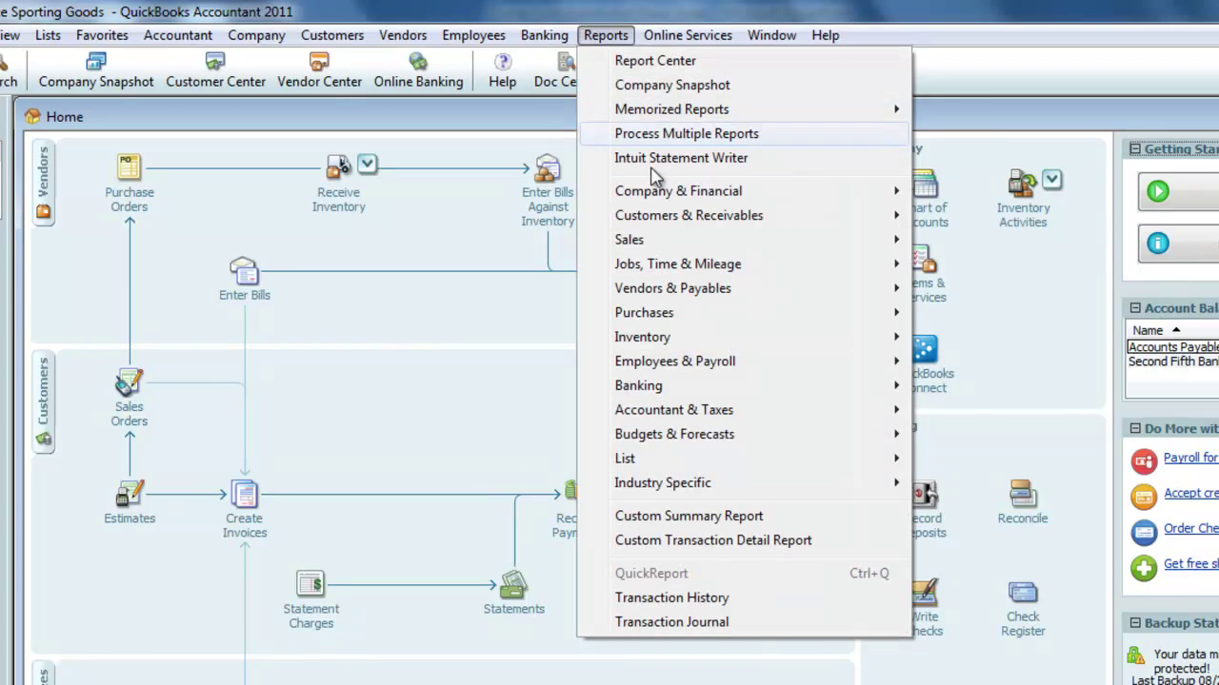
mouse_move(677, 195)
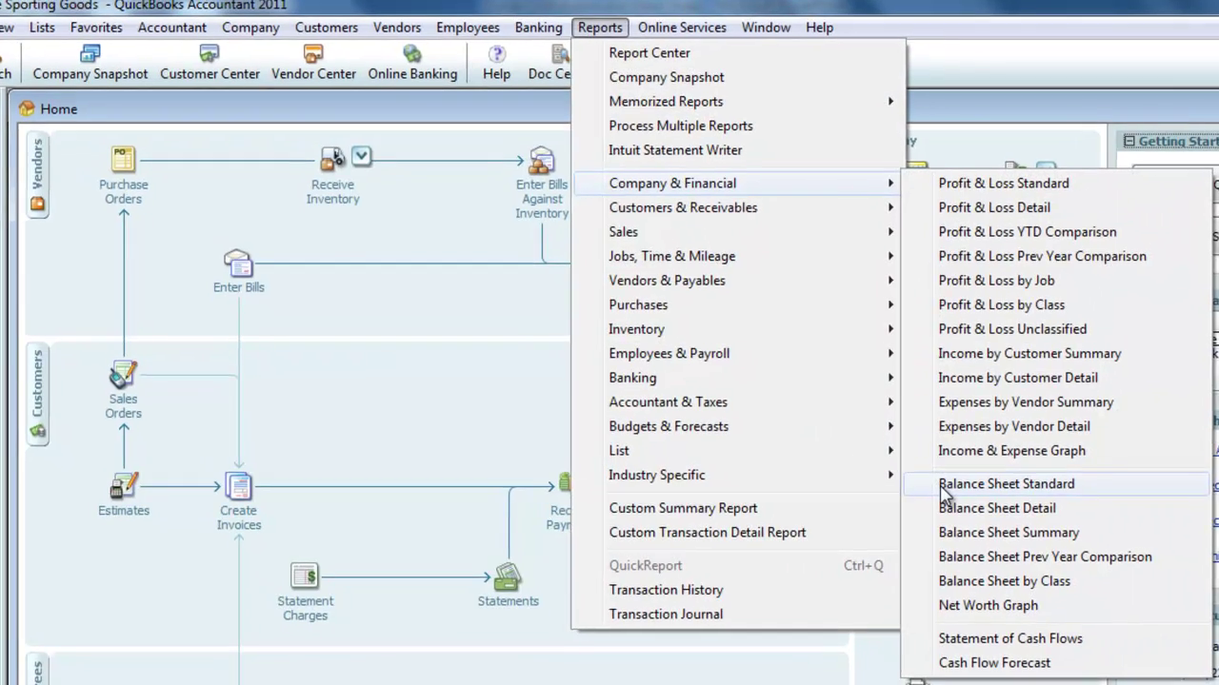
left_click(942, 489)
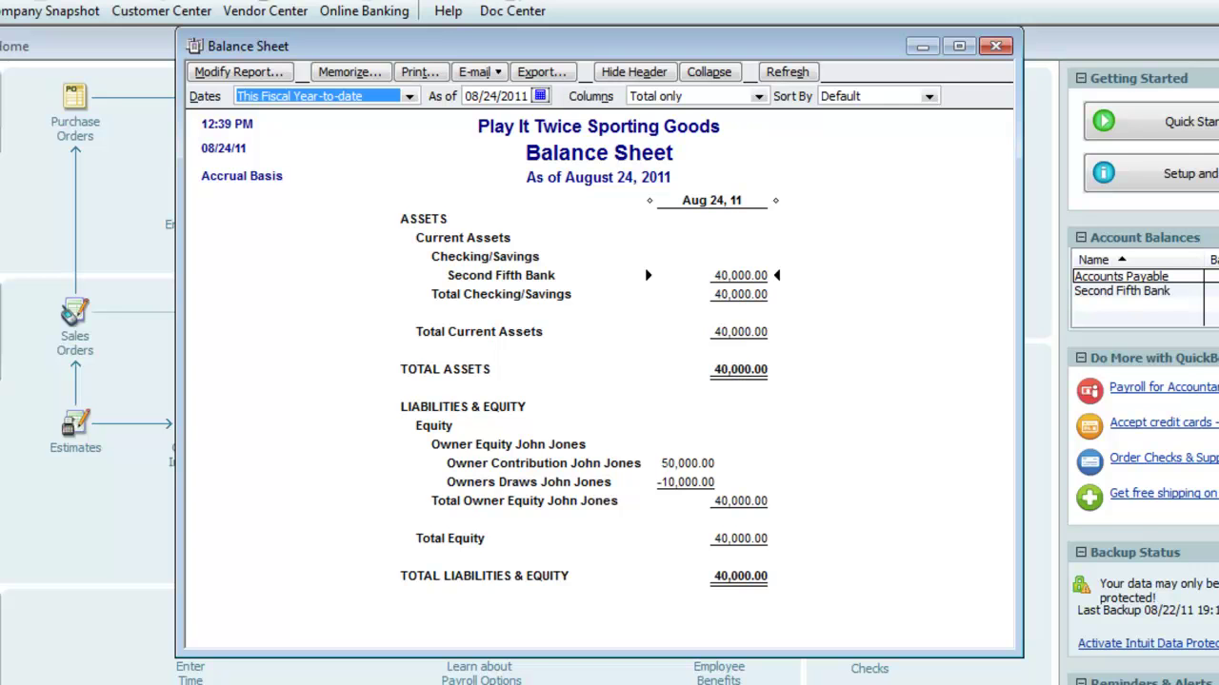
double_click(686, 483)
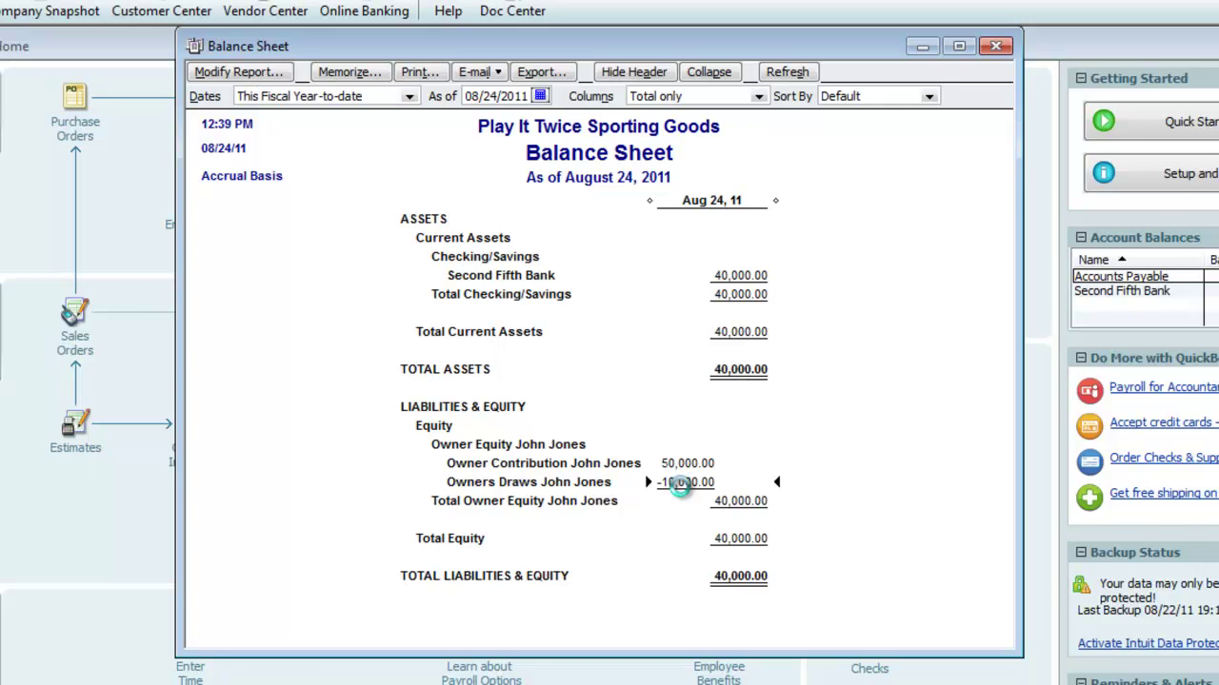